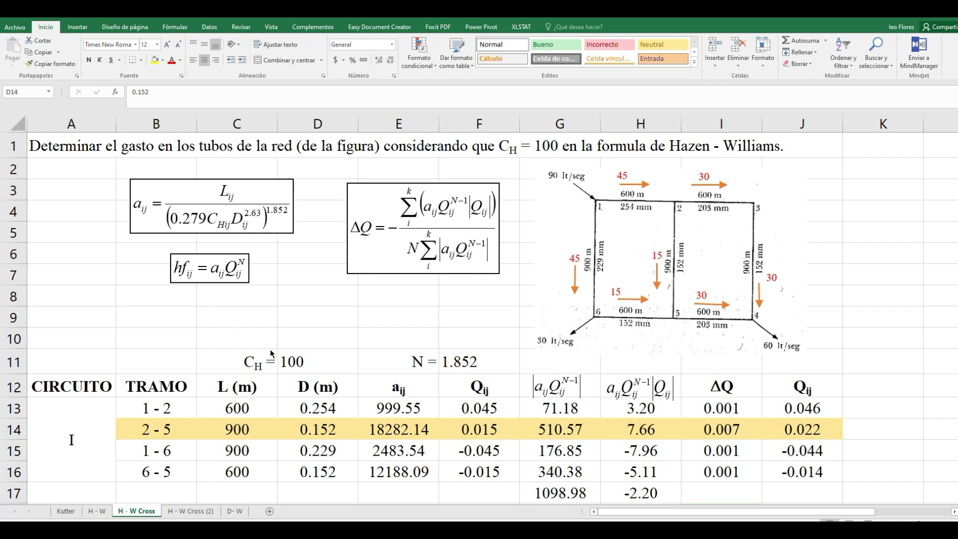
Review the C_H and N constants in row 11 and the pipe table headings from CIRCUITO through aij in row 12
click(297, 363)
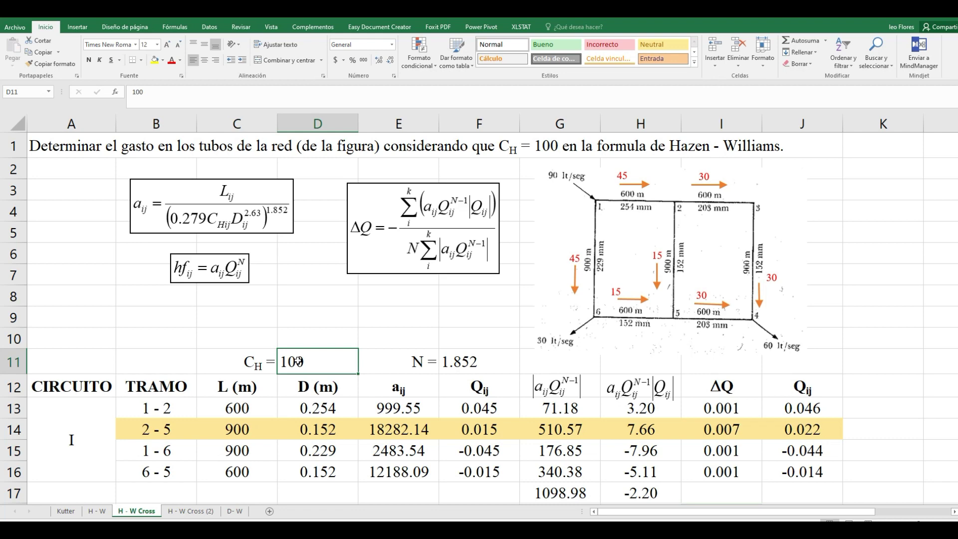
key(Right)
key(Right)
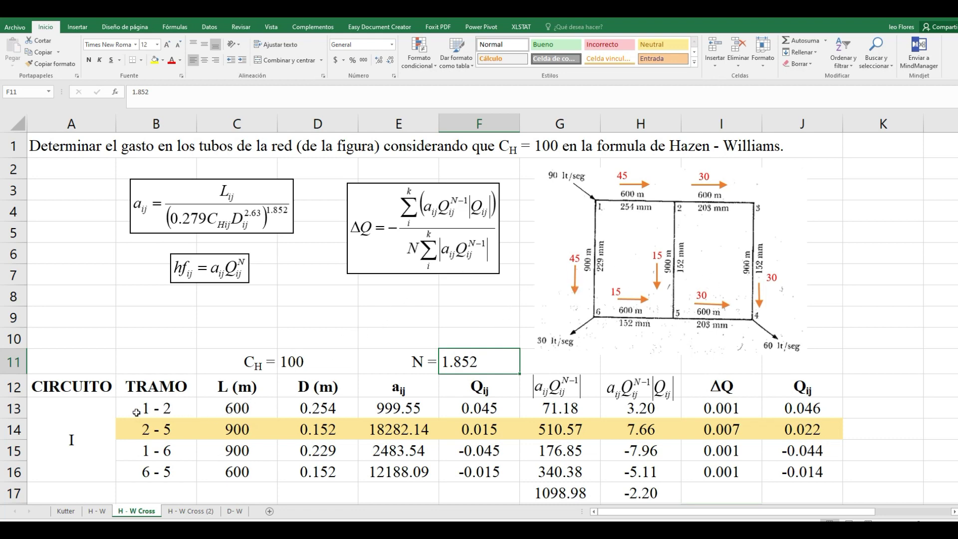
click(157, 416)
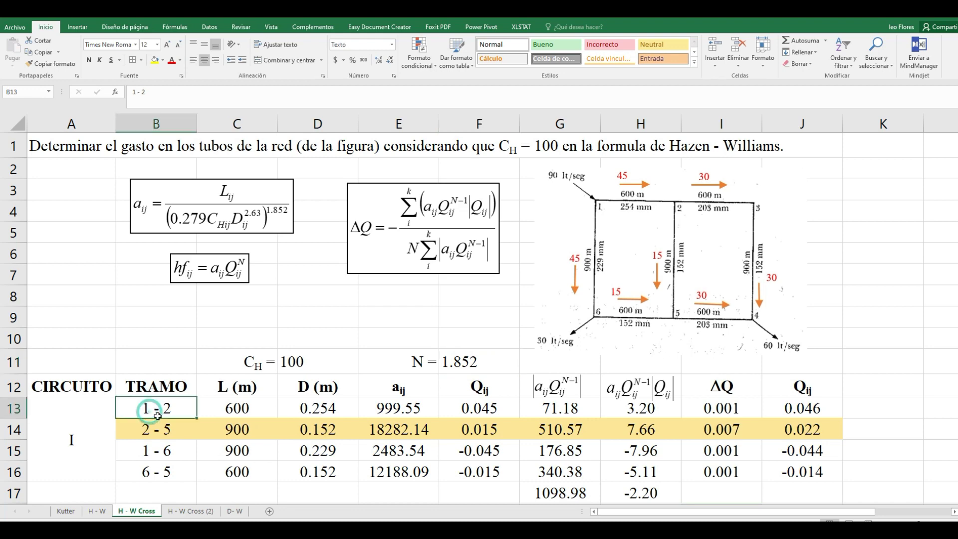
click(90, 388)
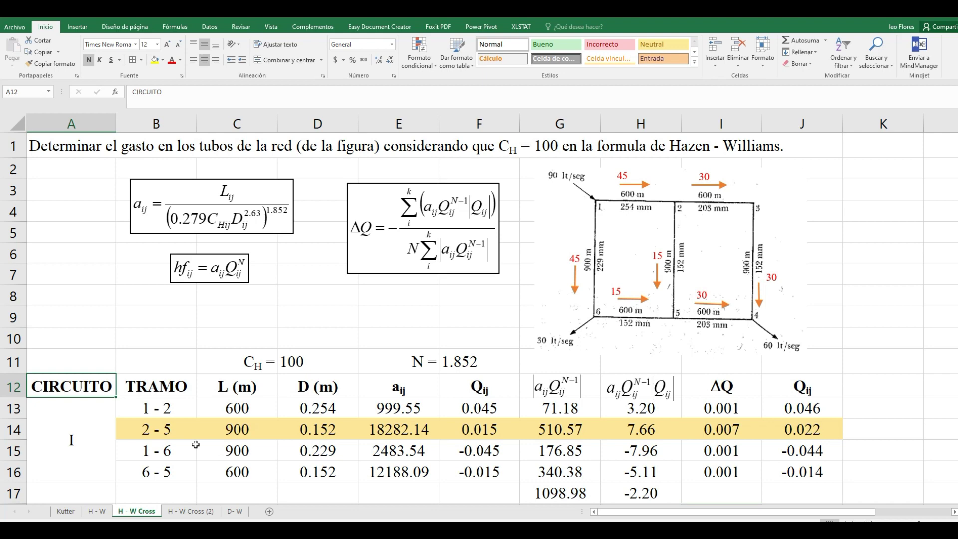
key(Right)
key(Right)
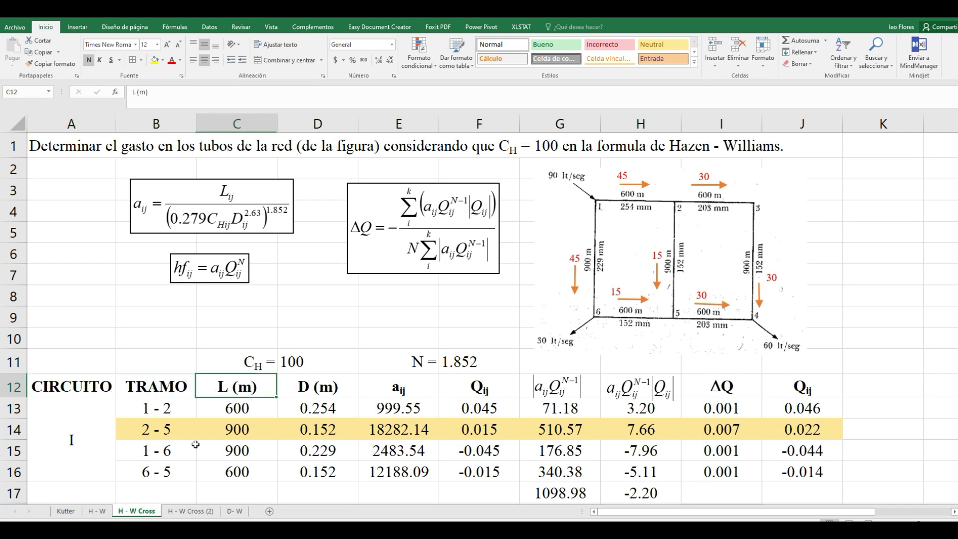
key(Right)
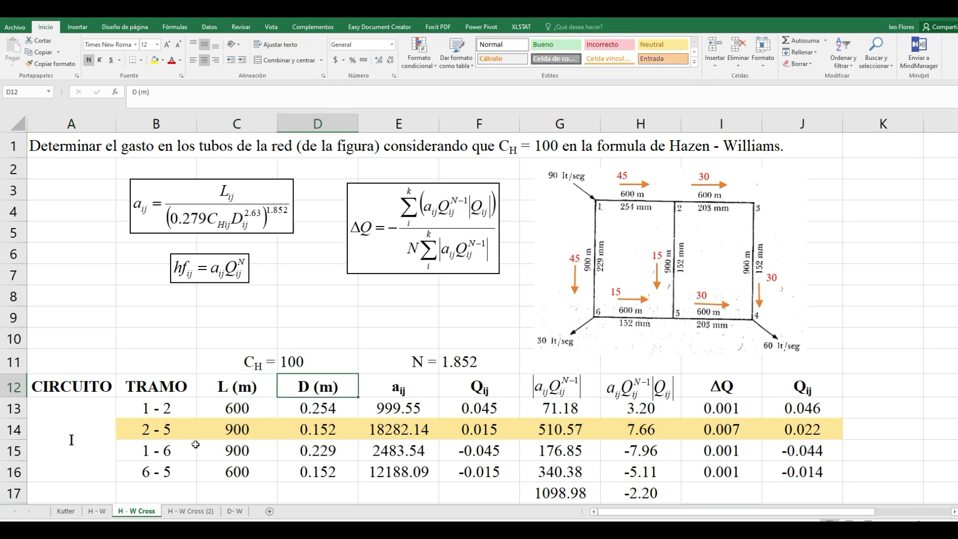
key(Right)
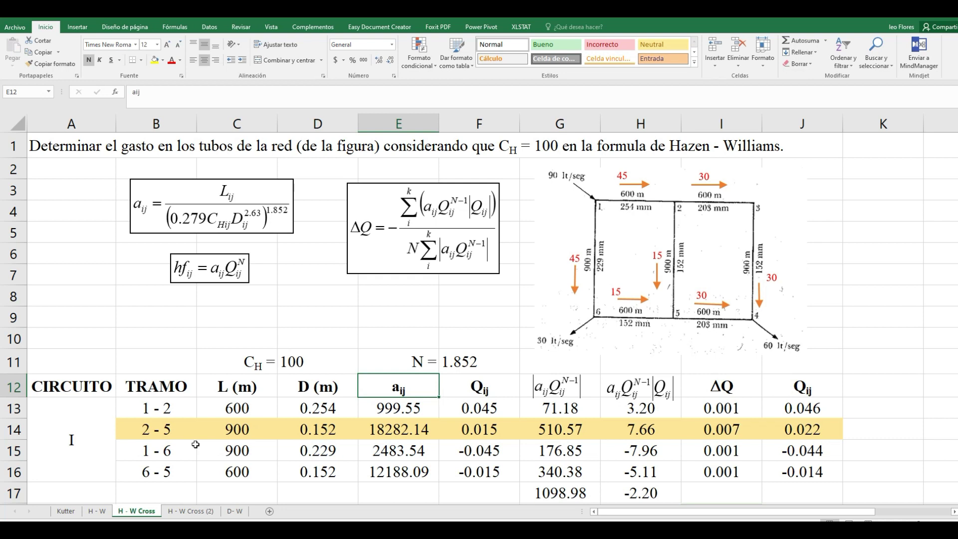
key(Left)
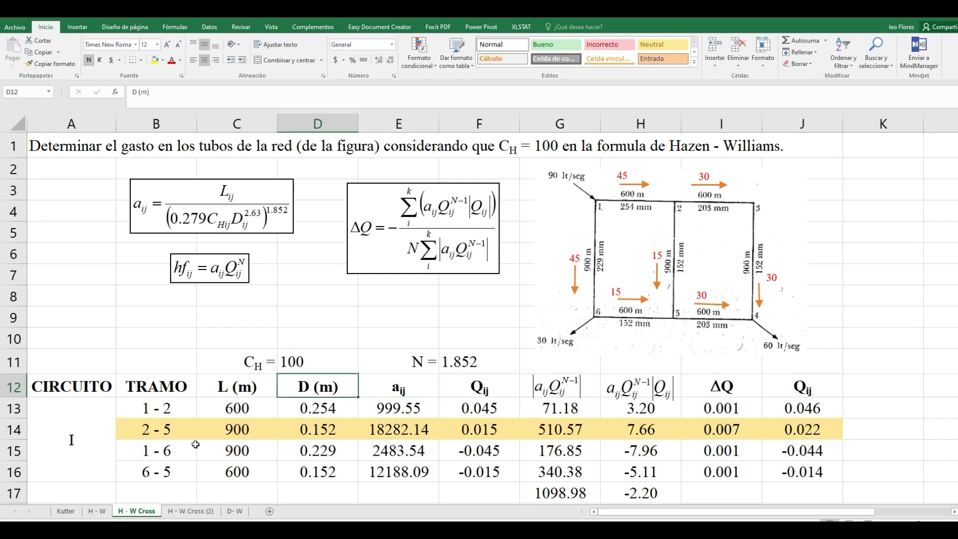
Review the pipe sections that make up circuit I in B13:B16 against the network diagram
key(Down)
key(Left)
key(Left)
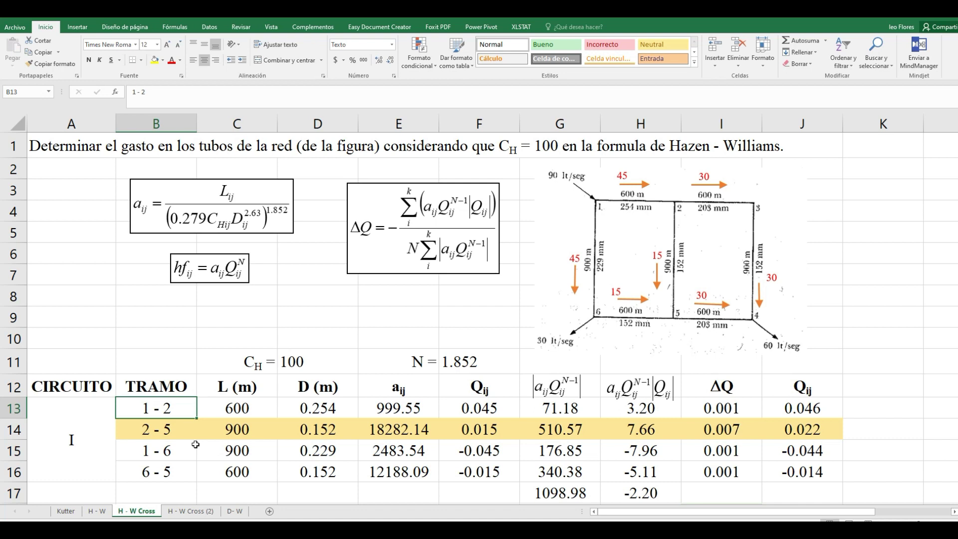
key(Down)
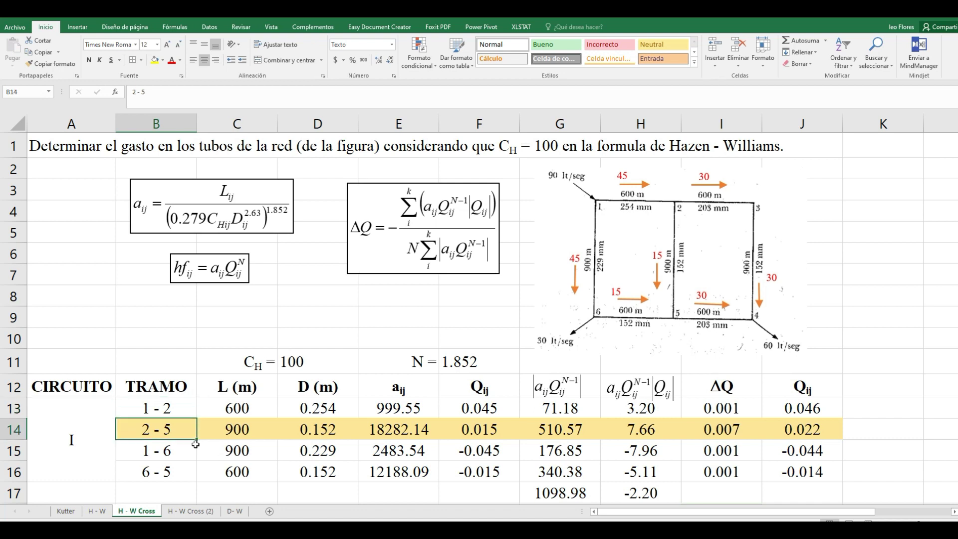
key(Down)
key(Down)
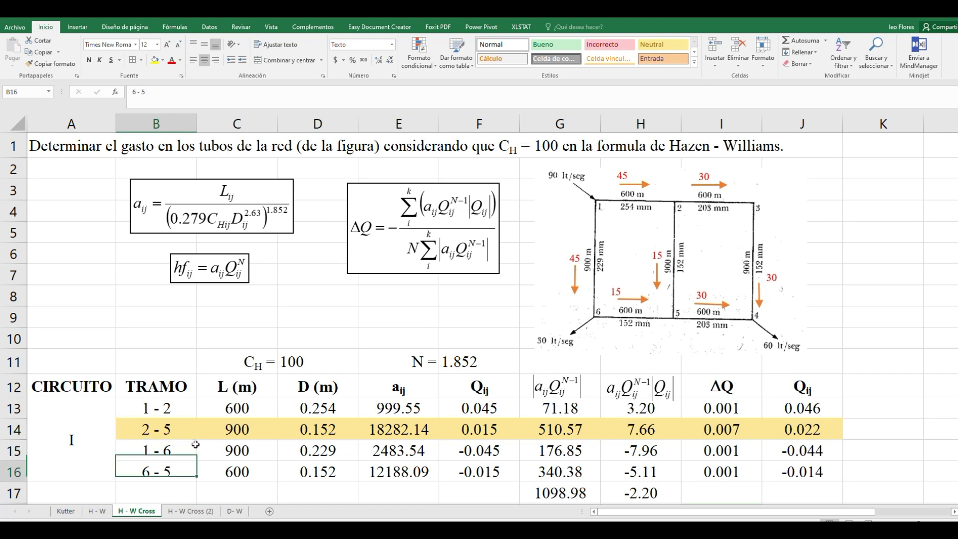
key(Up)
key(Up)
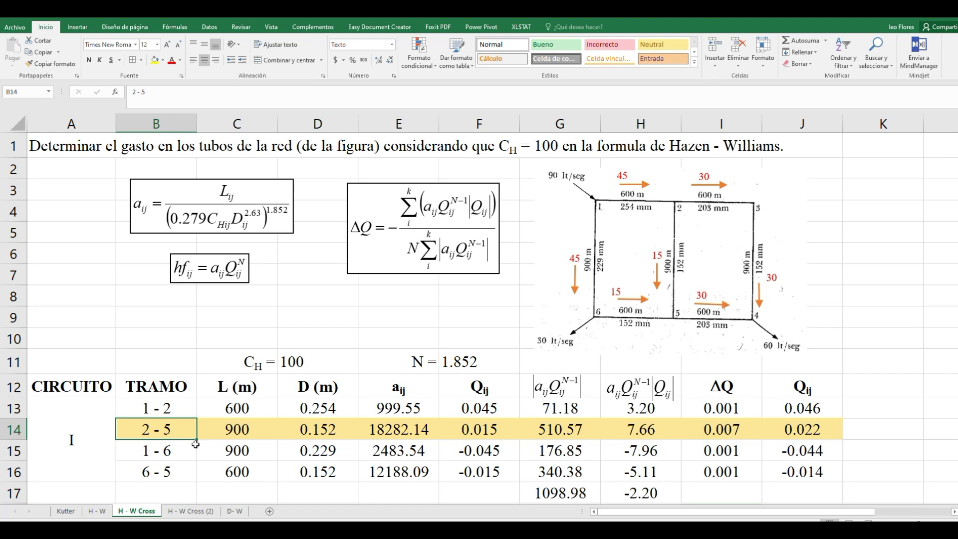
key(Up)
Check the lengths and diameters entered for circuit I's pipe sections in columns C and D
key(Right)
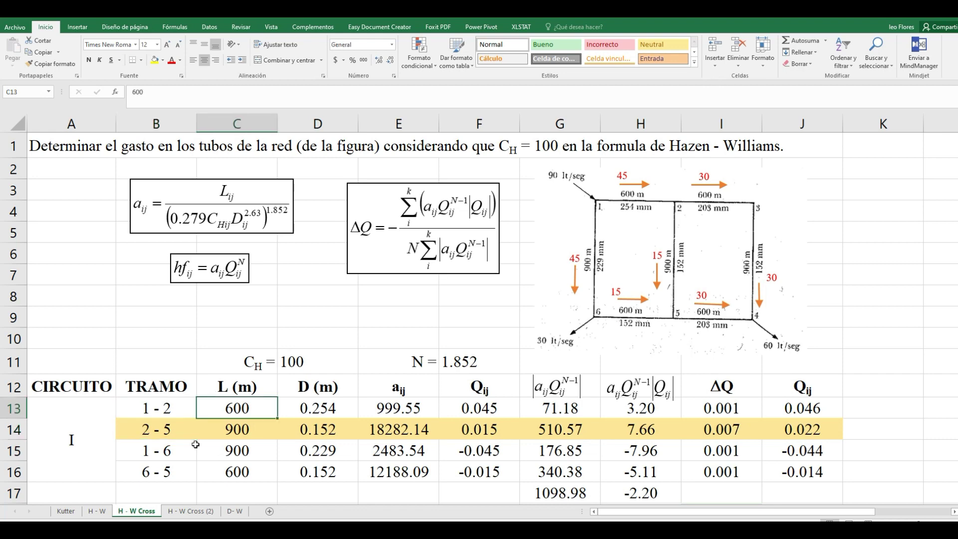
key(Down)
key(Down)
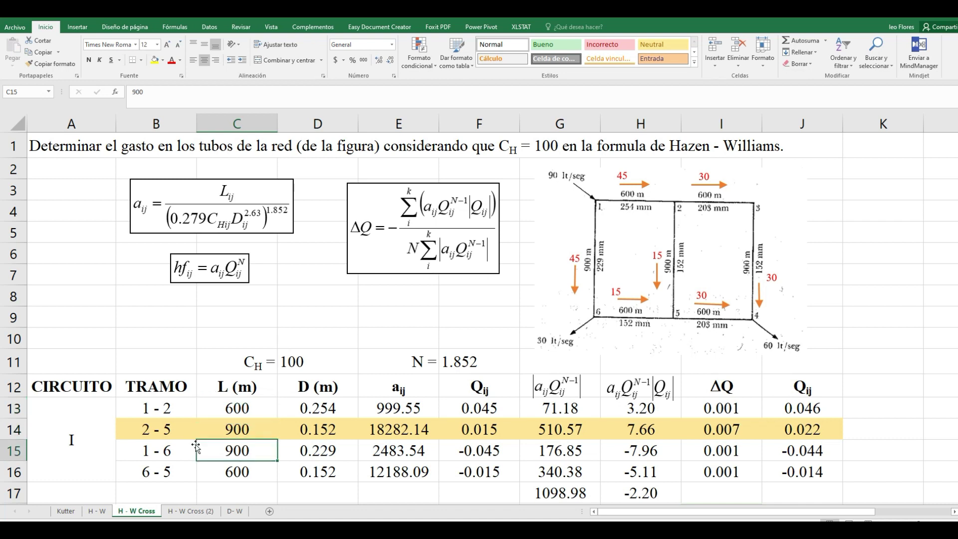
key(Right)
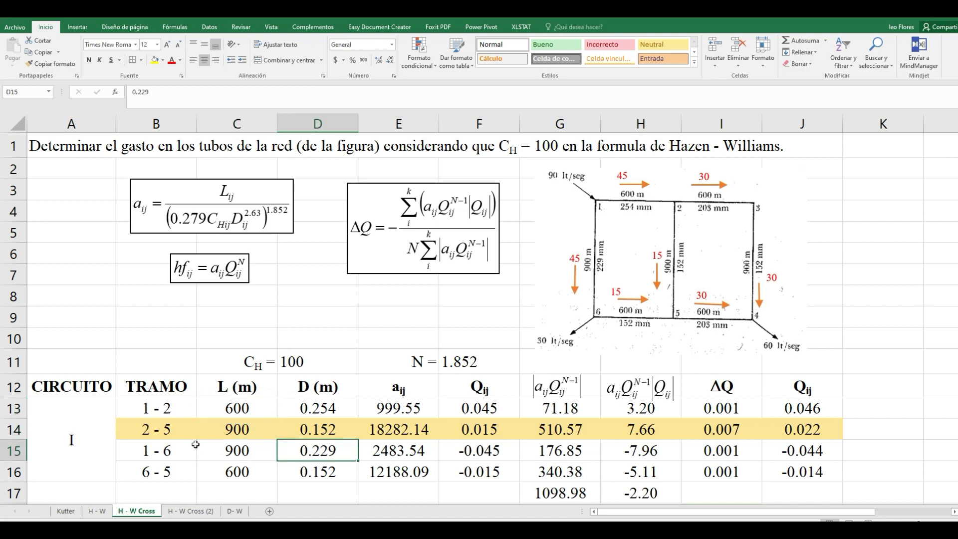
key(Up)
key(Up)
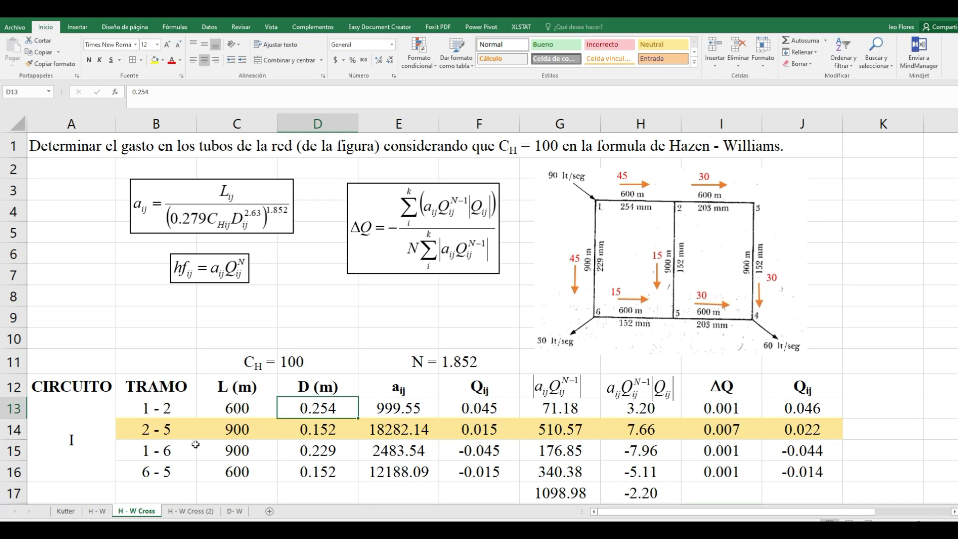
key(Down)
key(Up)
Inspect the aij coefficient formulas for circuit I's pipe sections in E13:E16
key(Right)
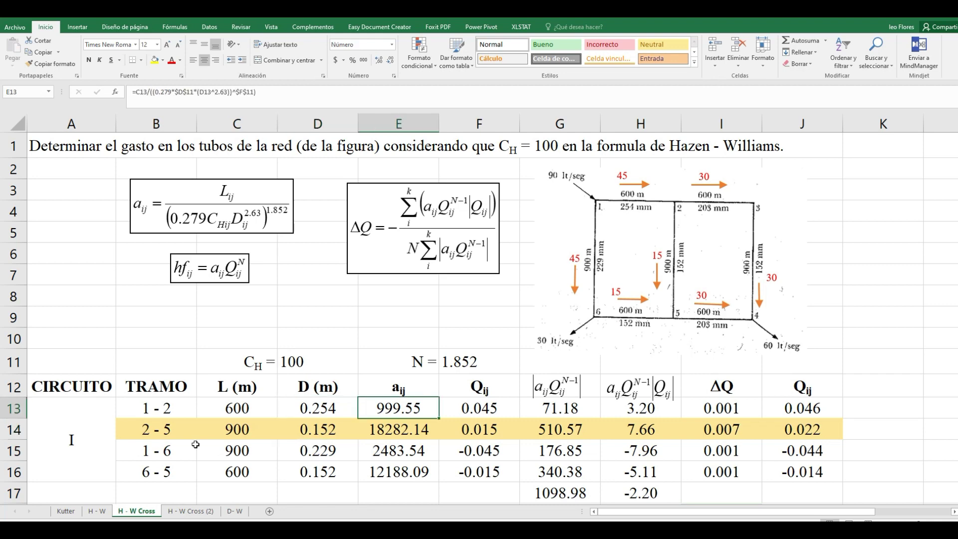
key(Down)
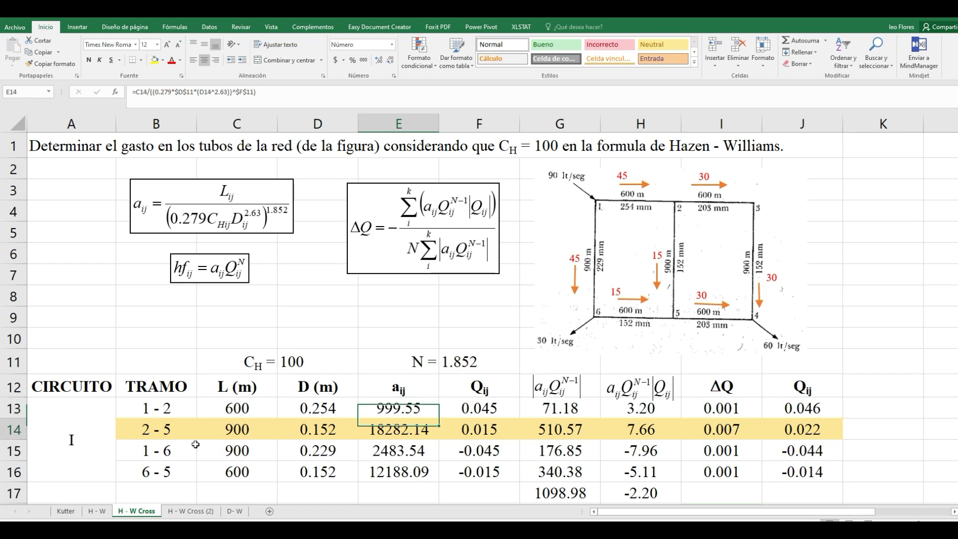
key(Down)
key(Down)
key(Down)
key(Down)
Inspect the aij coefficient formulas for circuit II in E19:E22, then return to circuit I's coefficients
key(Down)
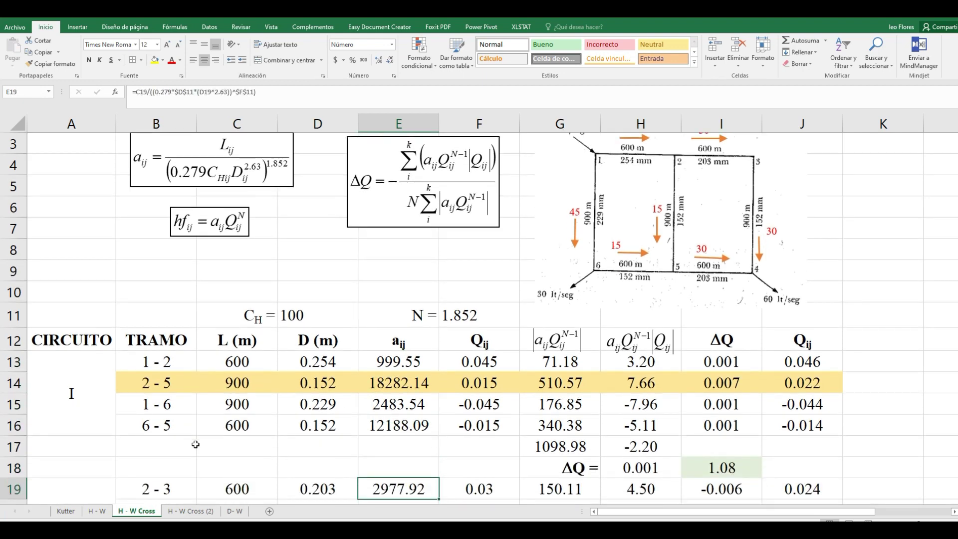
key(Down)
key(Down)
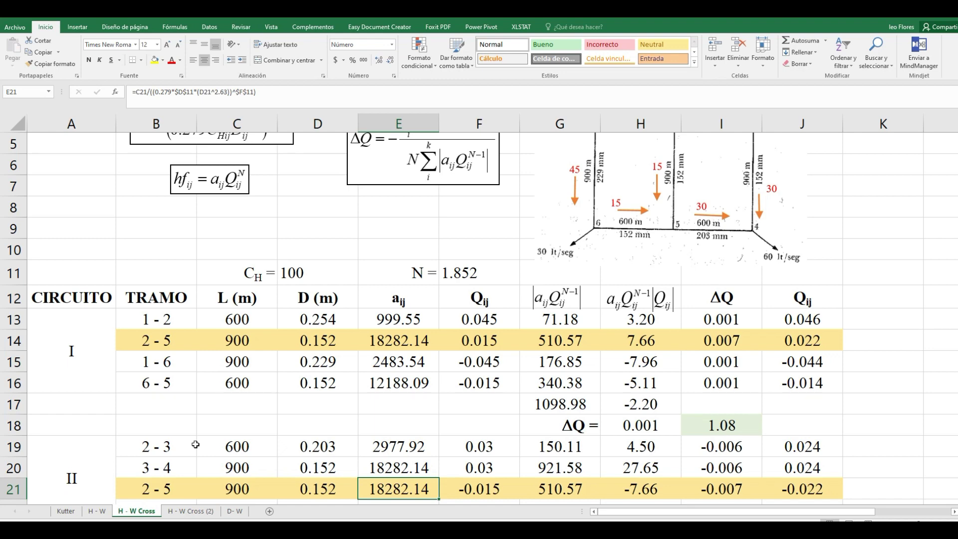
key(Up)
key(Up)
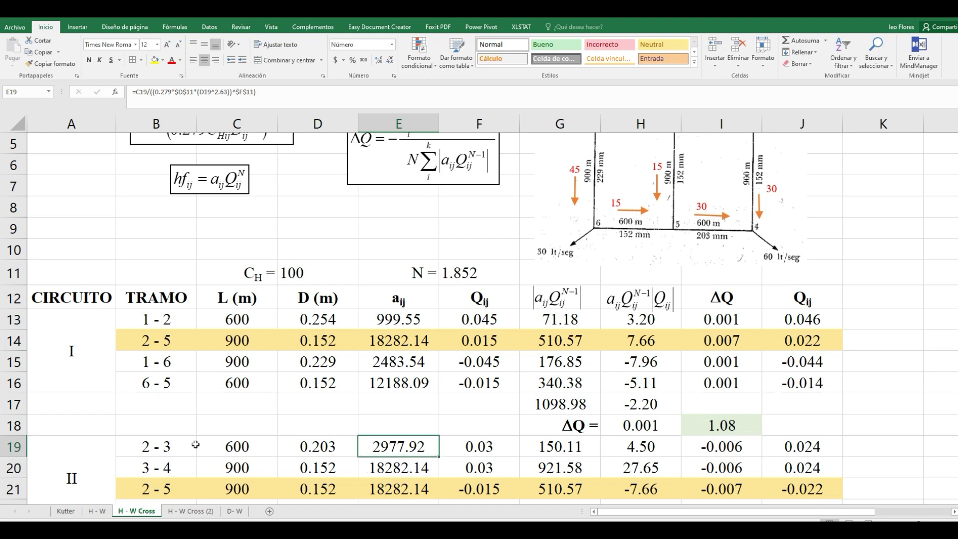
key(Down)
key(Down)
key(Down)
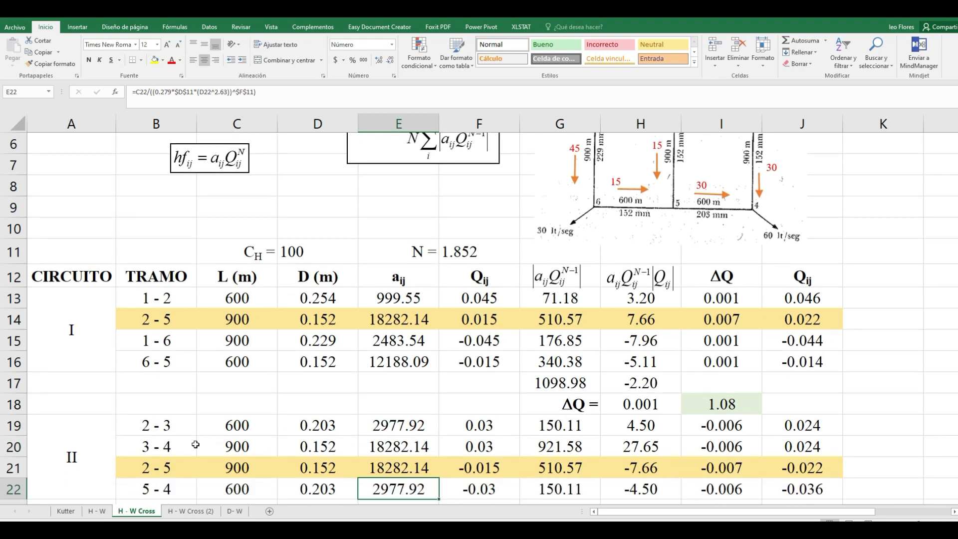
key(Up)
key(Up)
key(Up)
key(Up)
key(Up)
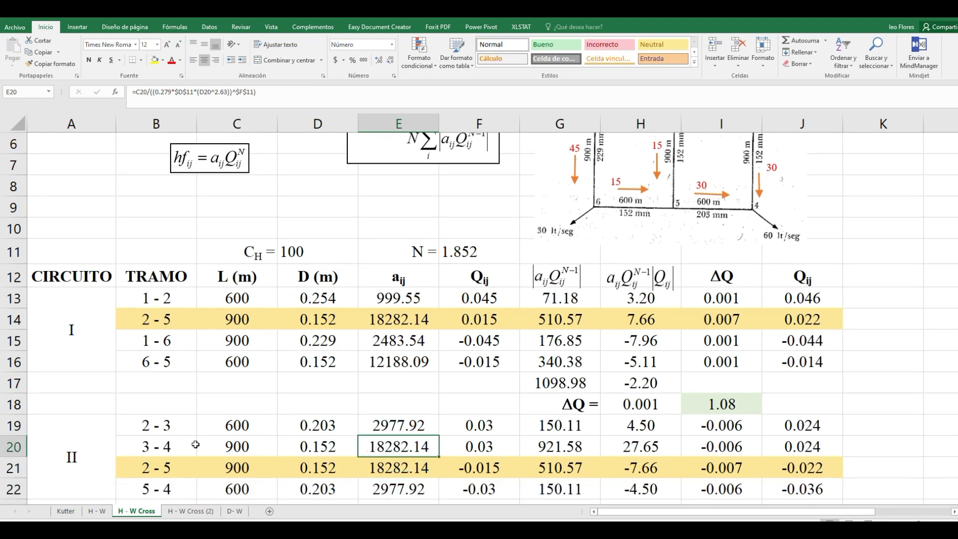
key(Up)
key(Up)
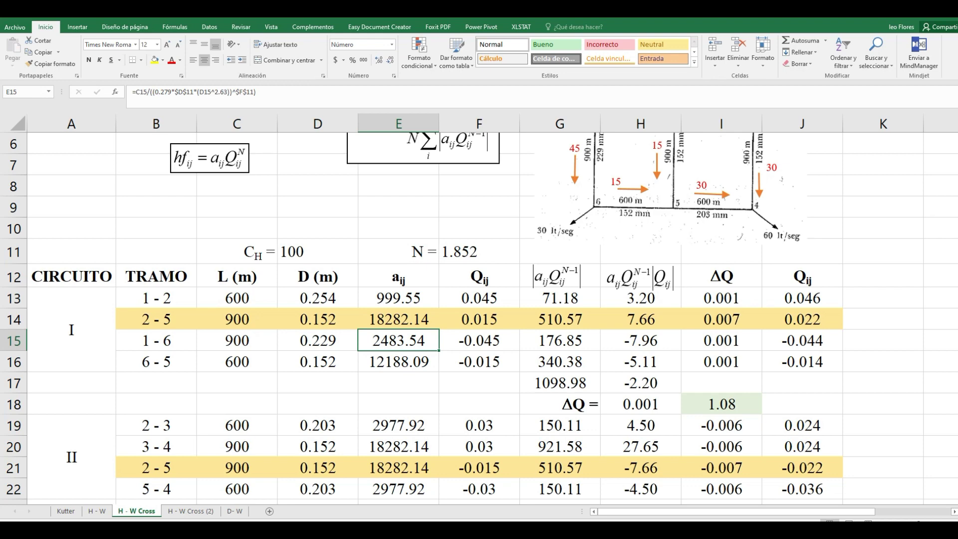
Compare circuit I's assumed flows and their signs in the first Qij column with the arrows on the network diagram
scroll(2, 189, up, 1)
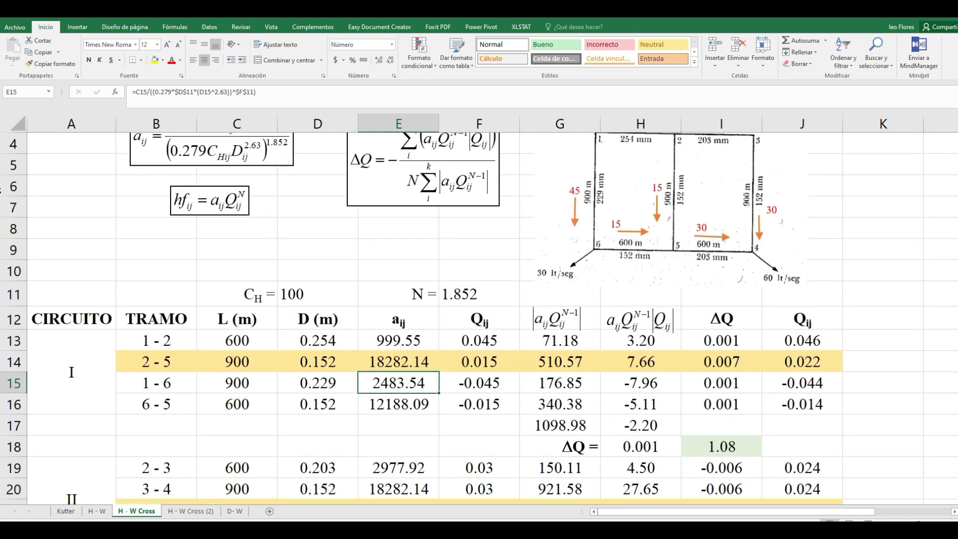
click(892, 265)
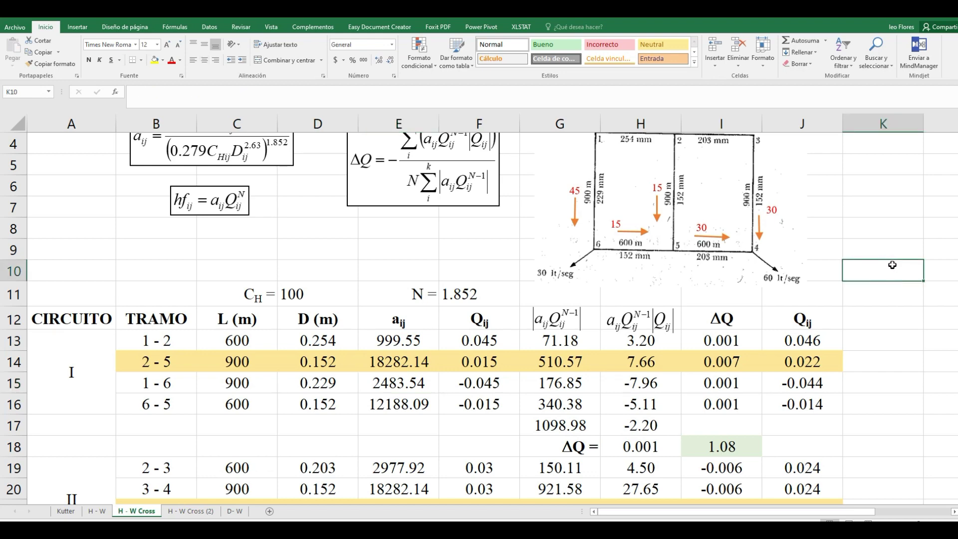
scroll(892, 265, up, 1)
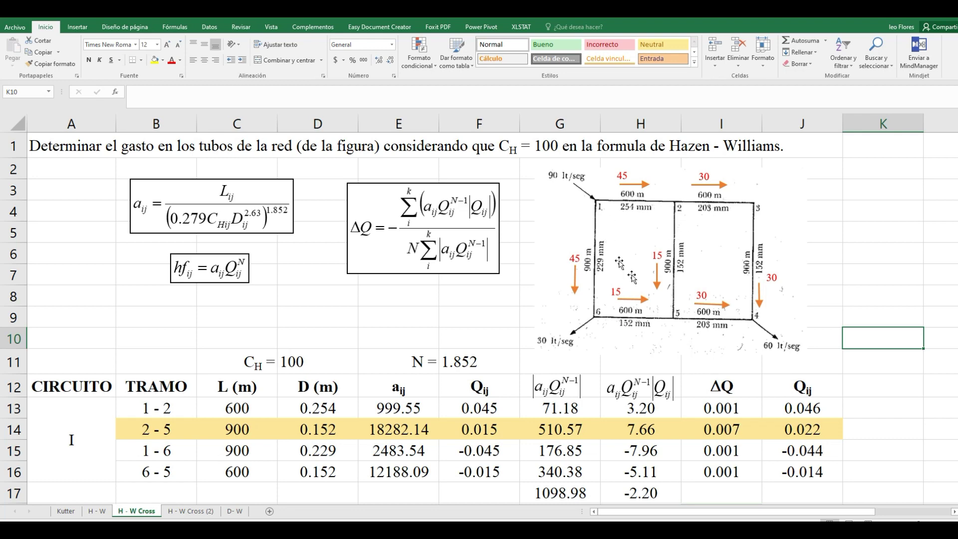
click(478, 409)
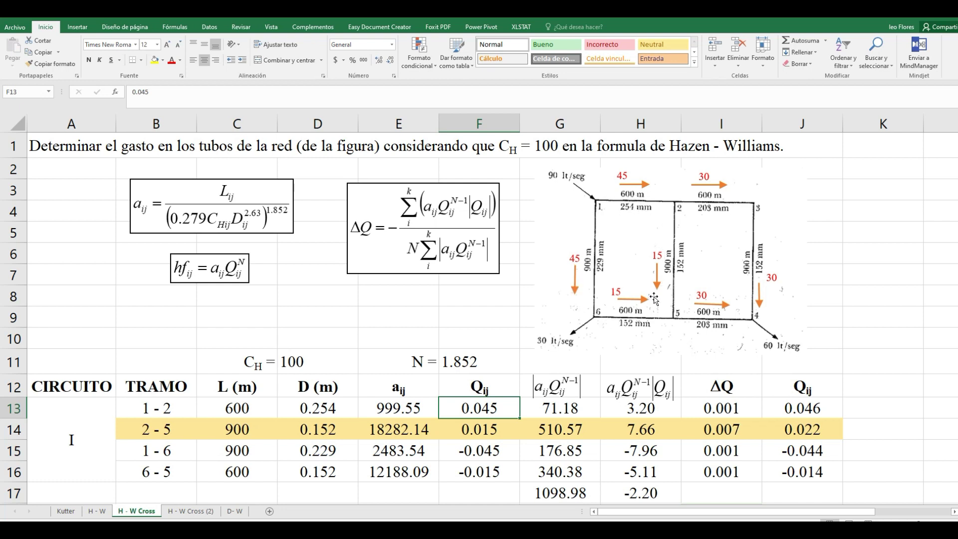
click(495, 433)
key(Down)
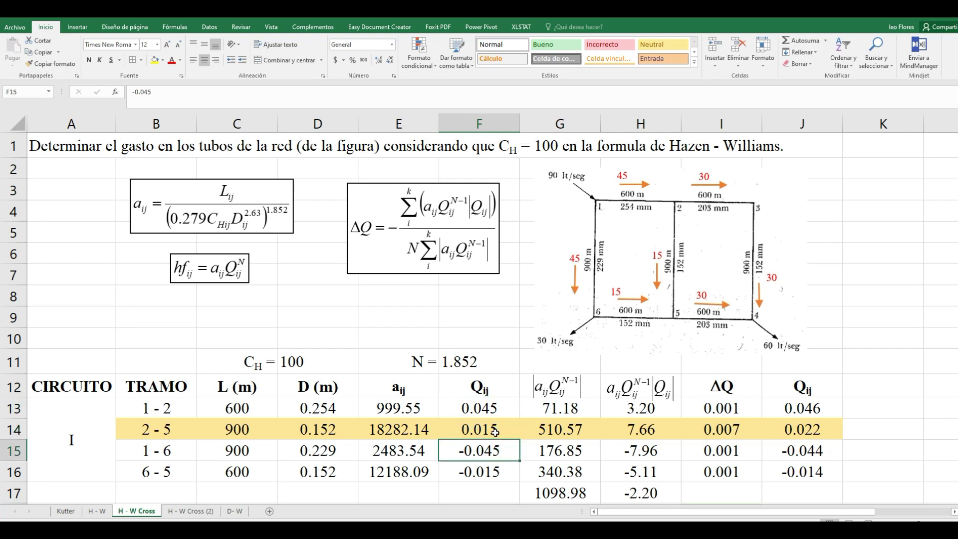
Inspect the absolute-value aij·Qij^(N-1) formulas for circuit I in G13:G16 and their sum in G17
key(Right)
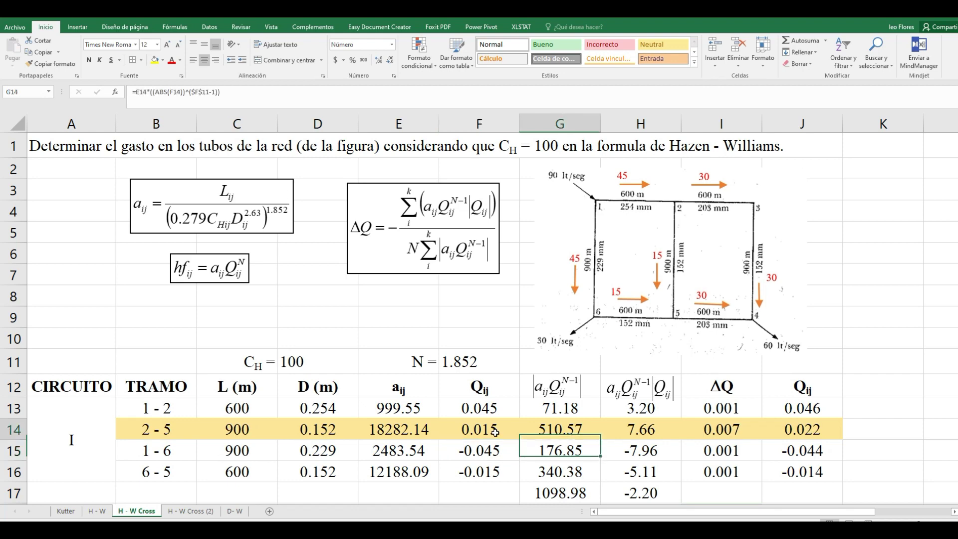
key(Up)
key(Up)
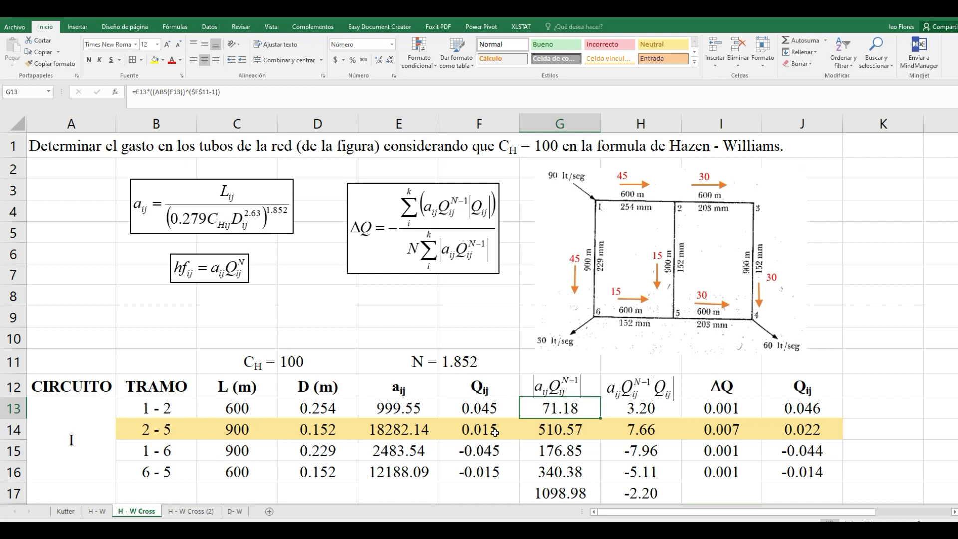
key(Down)
key(Down)
key(Down)
key(Down)
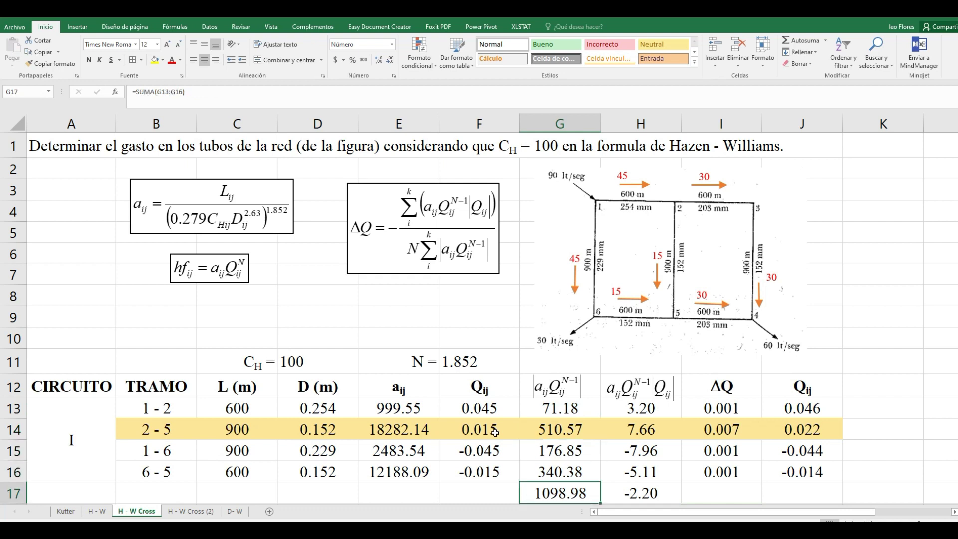
Inspect the aij·Qij^(N-1)·|Qij| product formulas for circuit I in H13:H16
key(Up)
key(Right)
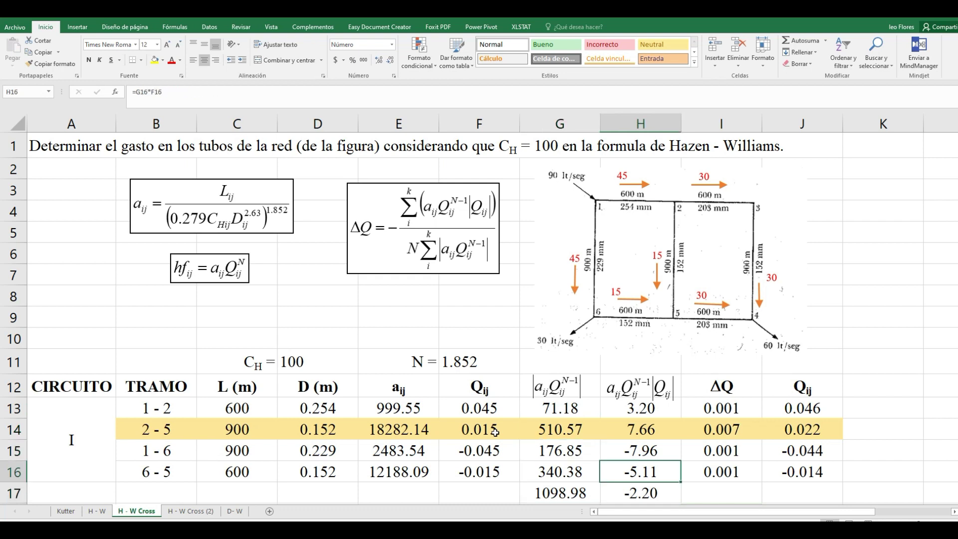
key(Up)
key(Up)
key(Up)
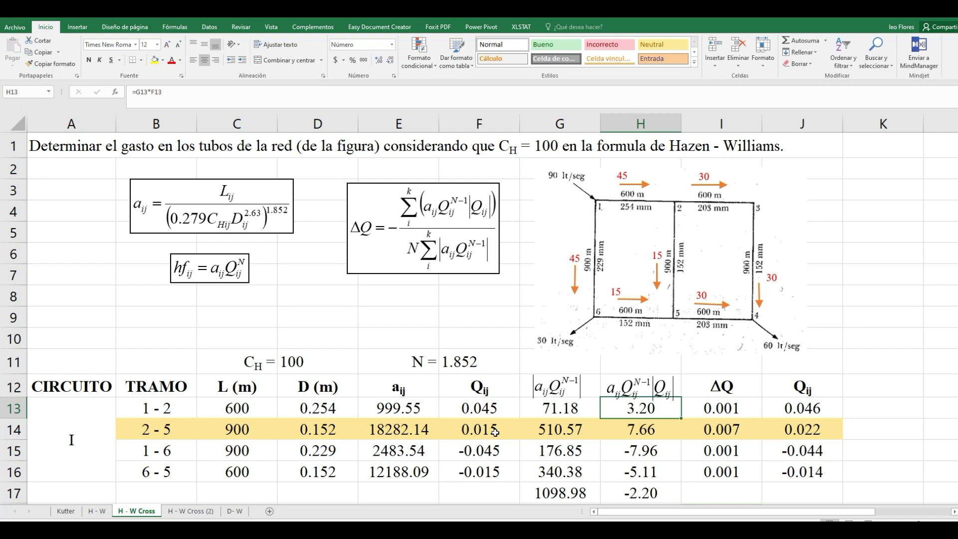
key(Down)
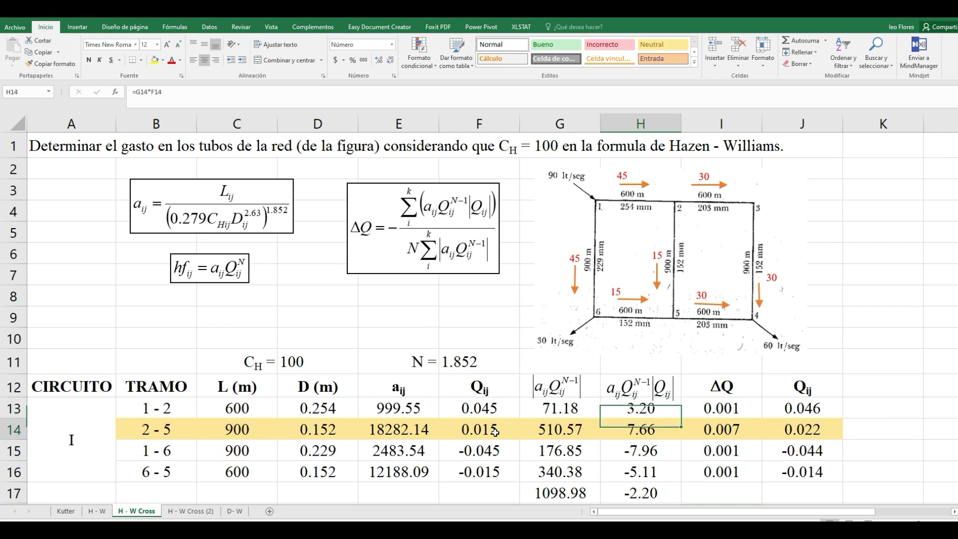
Compare the product formula for pipe 1-6 in H15 with the sign of its assumed flow in F15
key(Down)
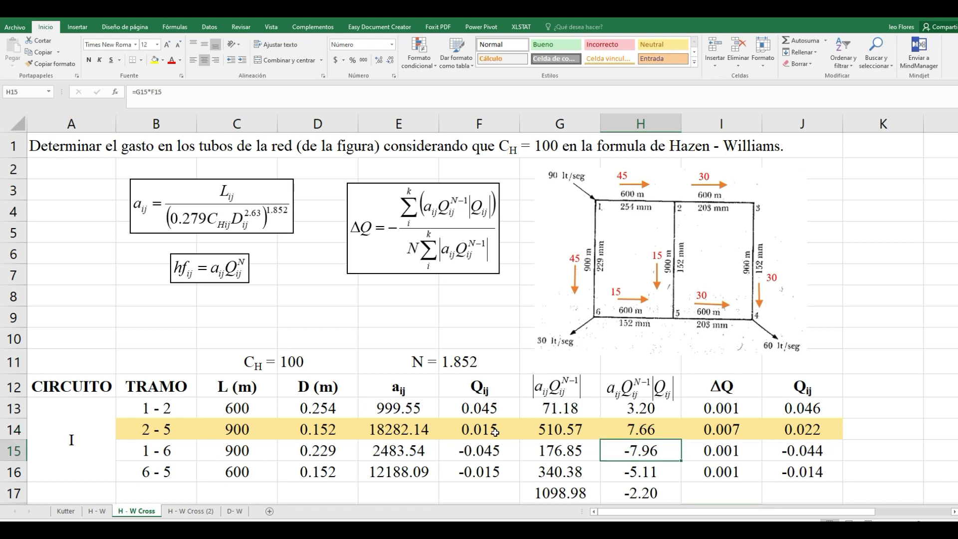
key(Left)
key(Left)
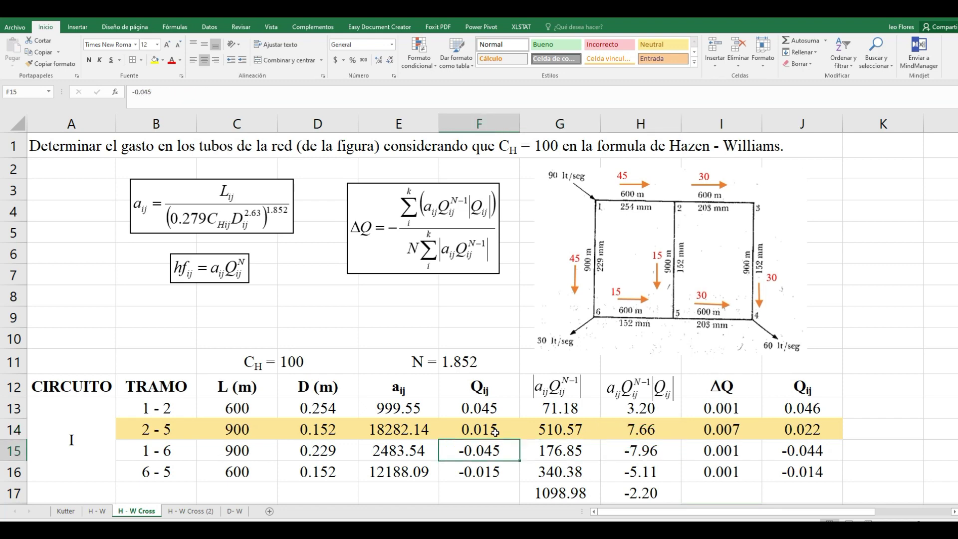
key(Right)
key(Right)
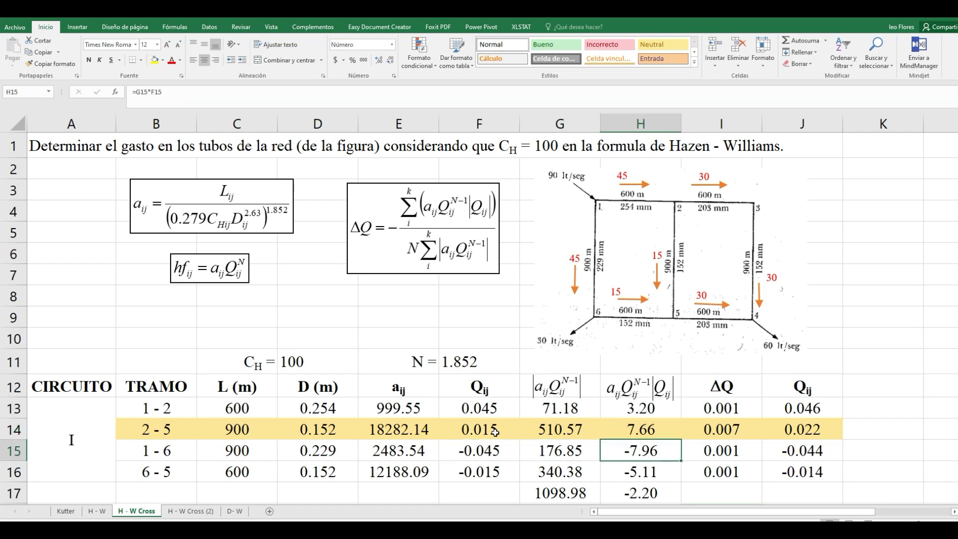
Inspect circuit I's product sum in H17, its ΔQ formula in H18 and the ΔQ×1000 conversion in I18
key(Down)
key(Down)
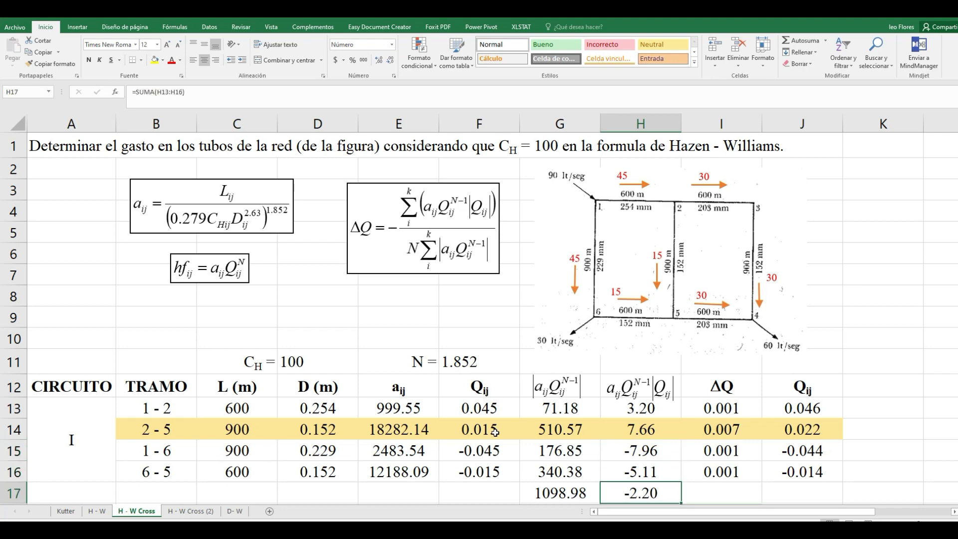
key(Down)
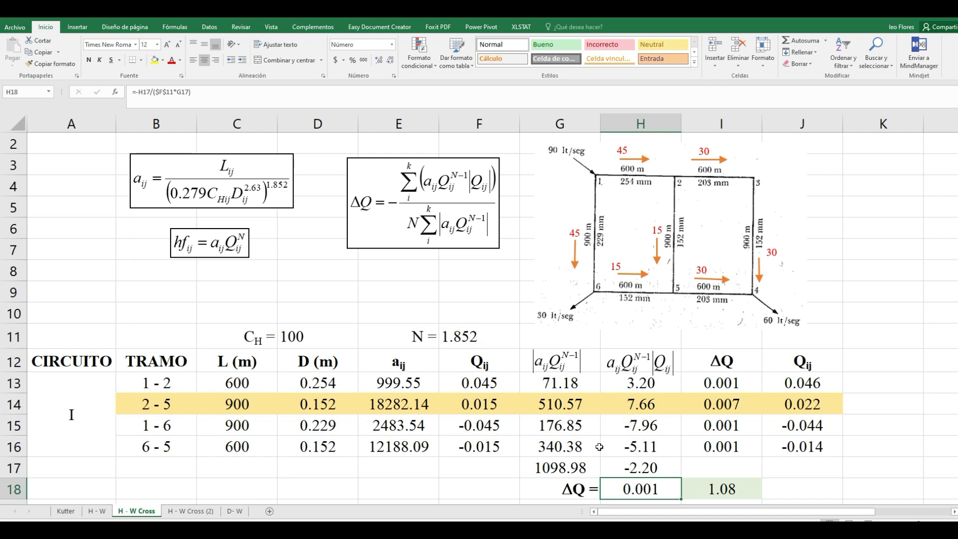
click(705, 491)
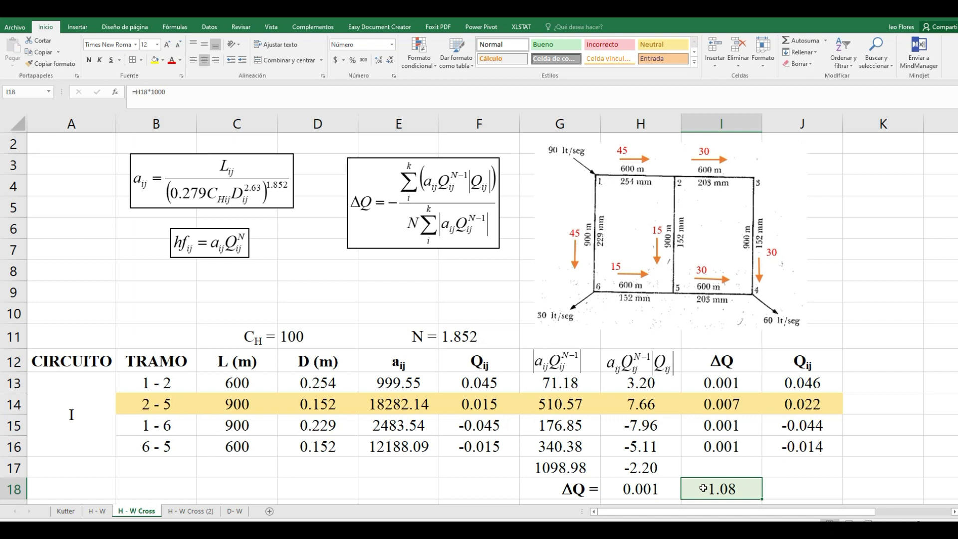
Examine circuit II's ΔQ column down to the ΔQ×1000 conversion in I24
key(Down)
key(Down)
key(Down)
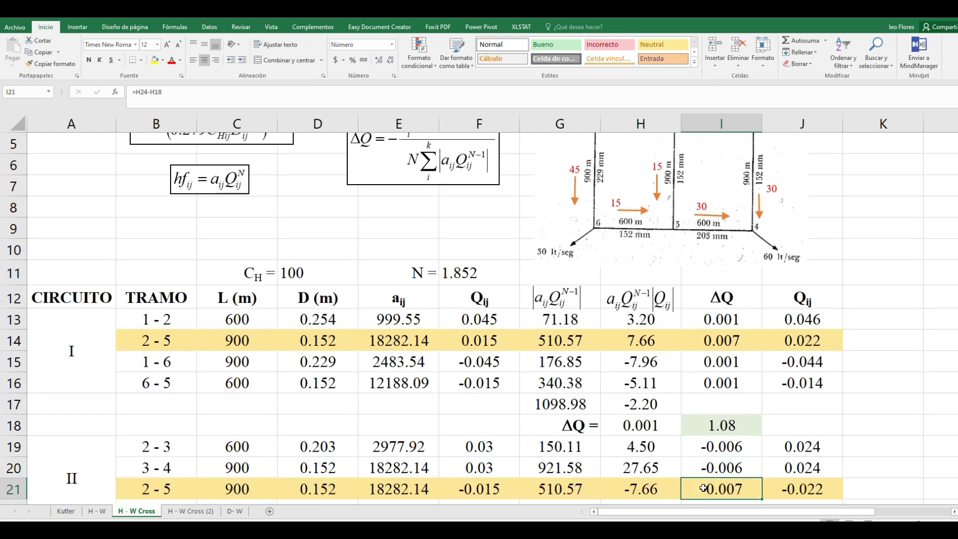
key(Down)
key(Down)
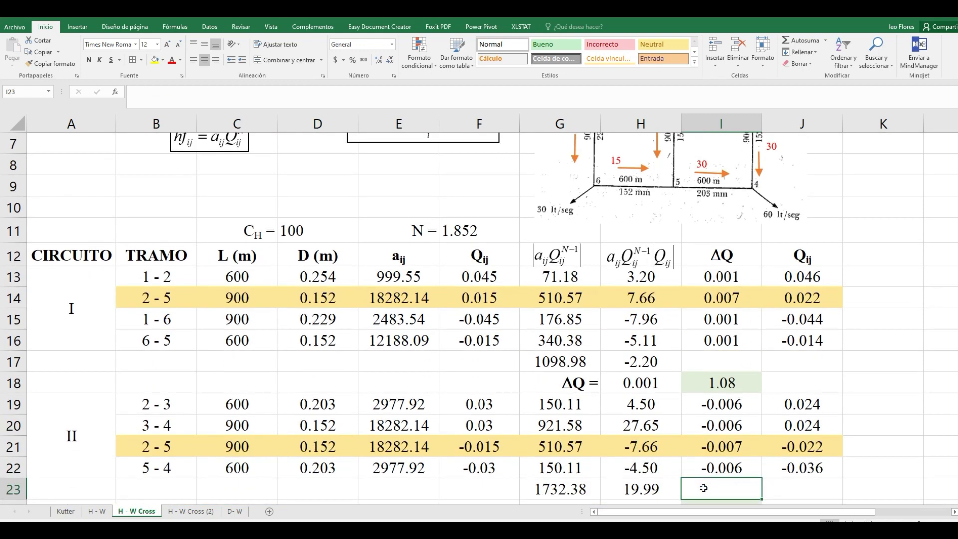
key(Down)
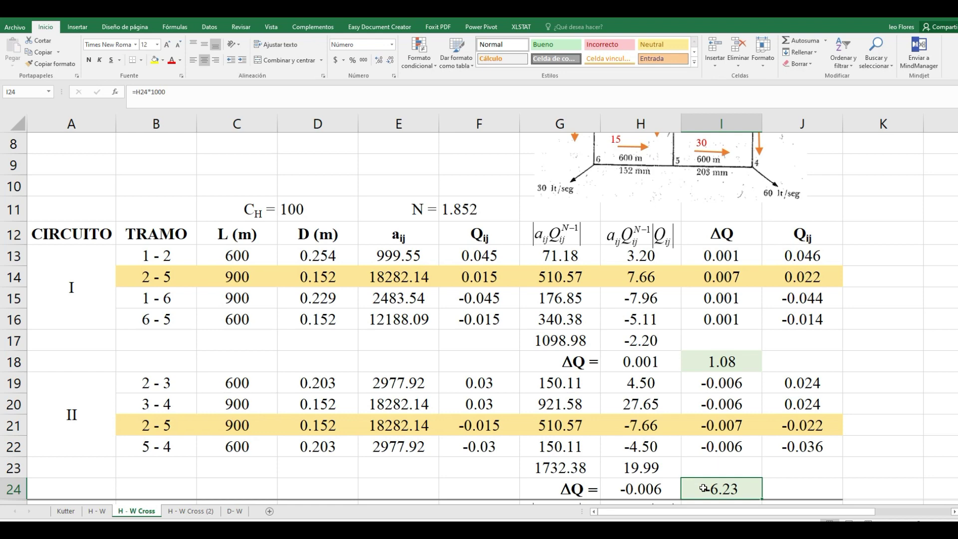
Return to the first iteration's ΔQ column and inspect circuit I's per-pipe correction formulas in I13:I16
key(Up)
key(Up)
key(Up)
key(Up)
key(Up)
key(Up)
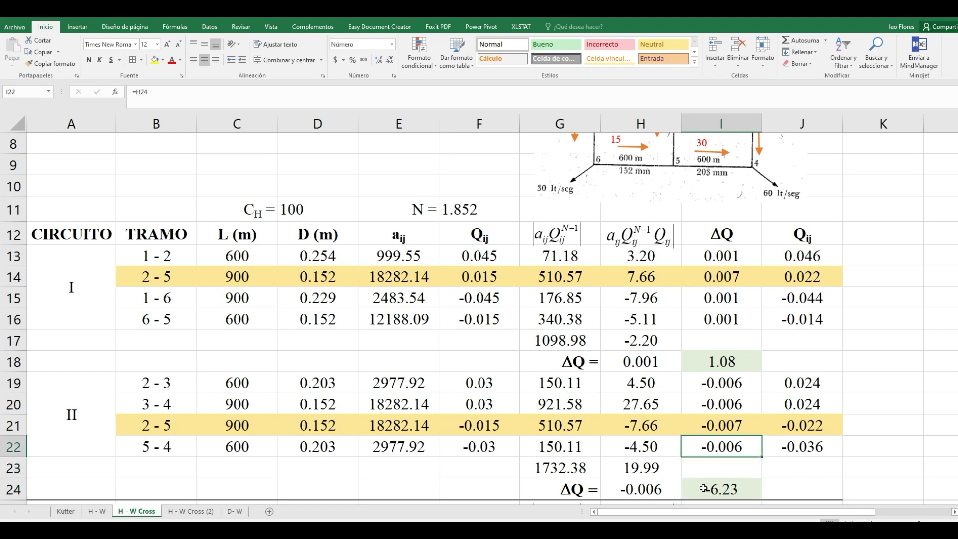
key(Up)
key(Up)
key(Up)
key(Up)
key(Up)
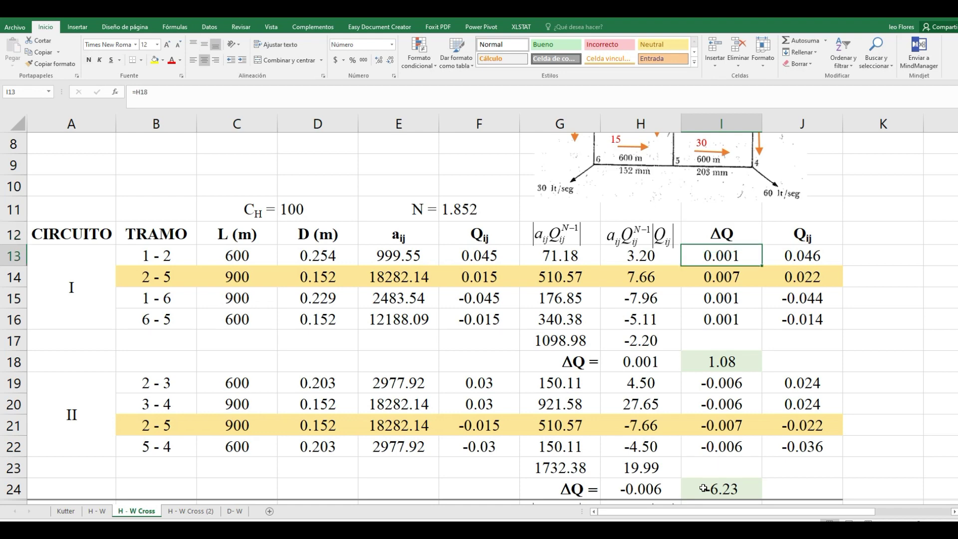
key(Down)
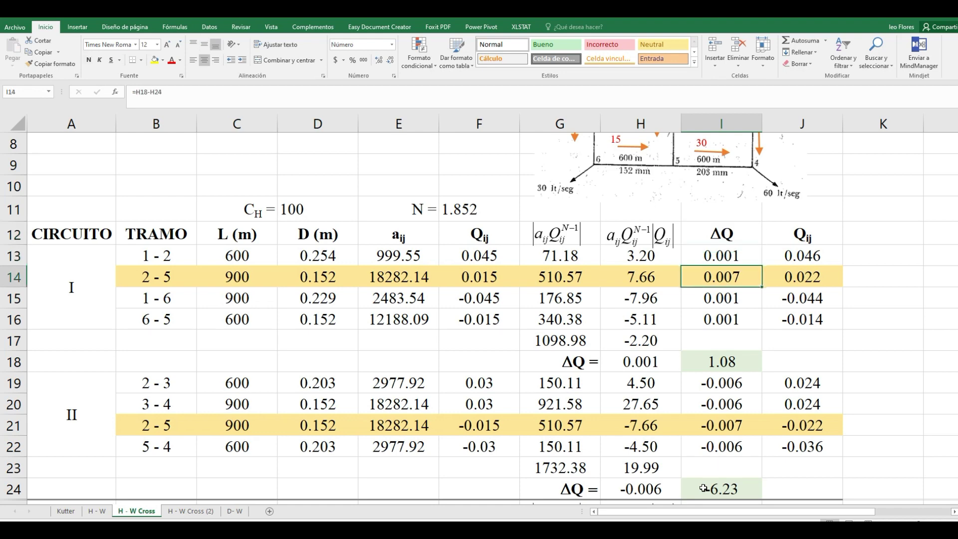
key(Down)
key(Down)
key(Down)
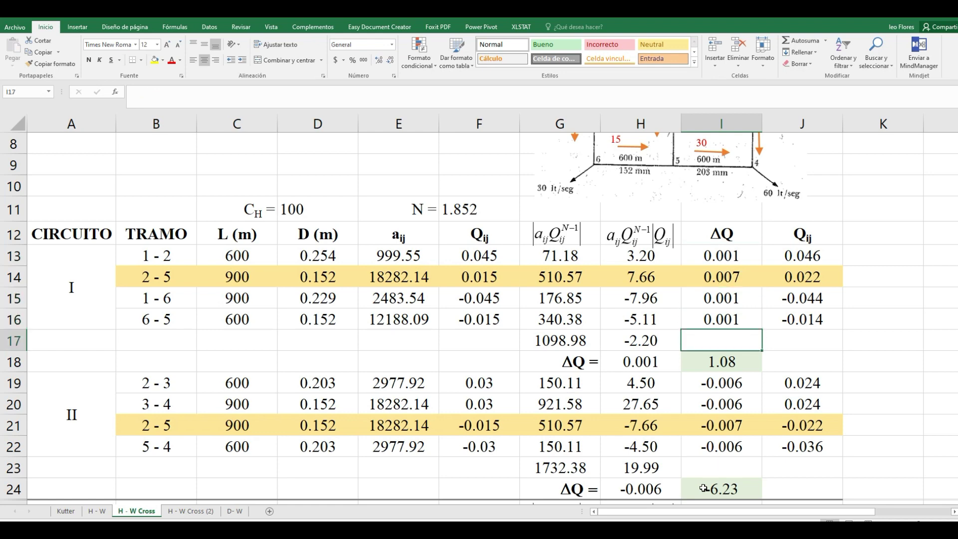
Inspect circuit II's per-pipe ΔQ correction formulas in I19:I22
key(Down)
key(Down)
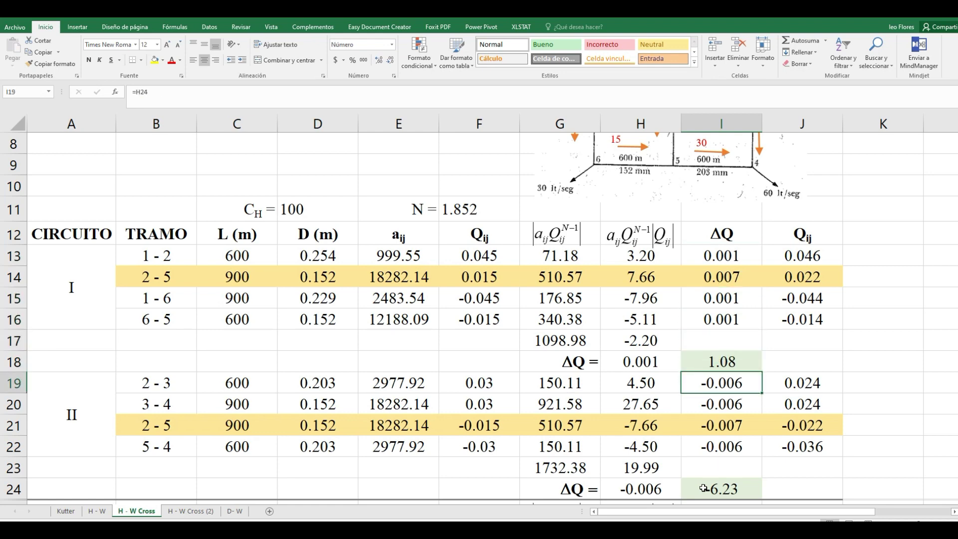
key(Down)
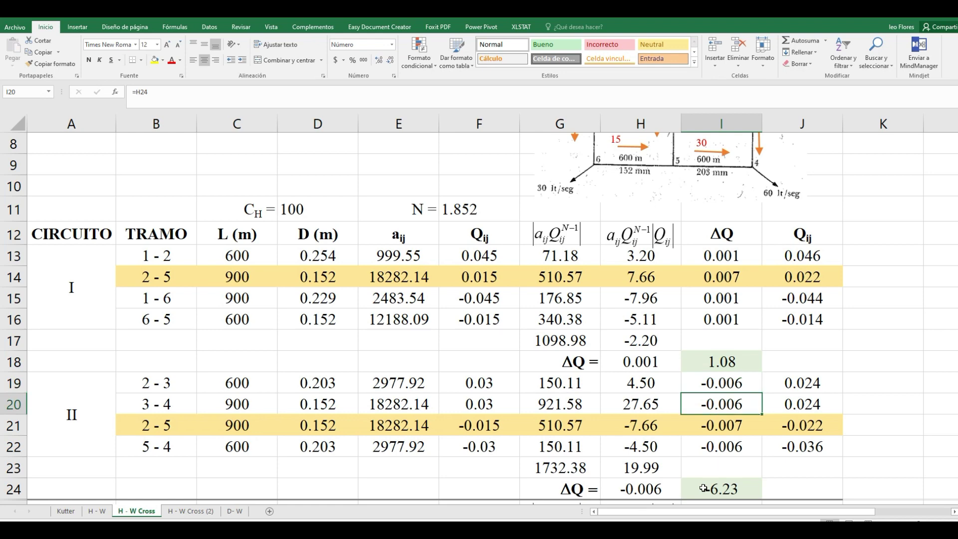
key(Down)
key(Down)
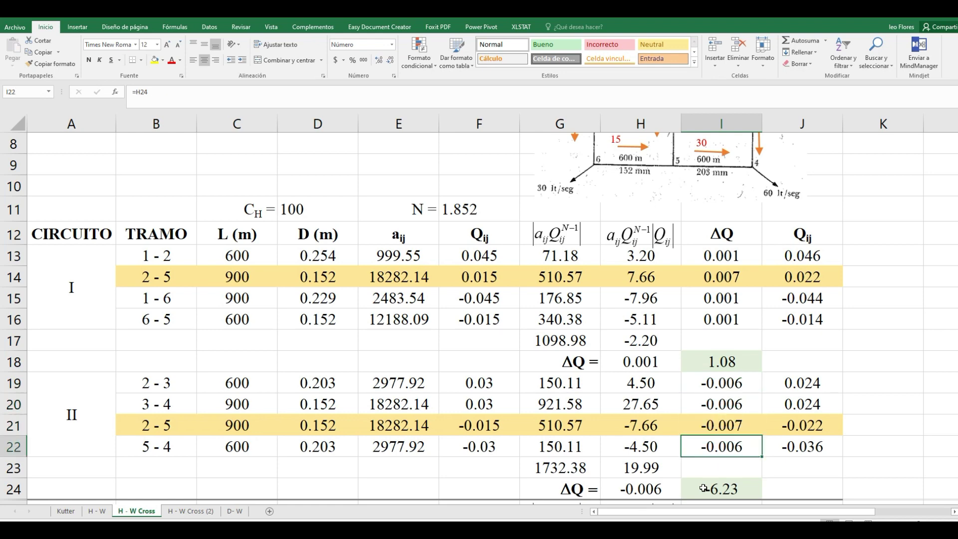
Compare the ΔQ correction formulas of shared pipe 2-5 in I14 for circuit I and I21 for circuit II
key(Up)
key(Up)
key(Up)
key(Up)
key(Up)
key(Up)
key(Up)
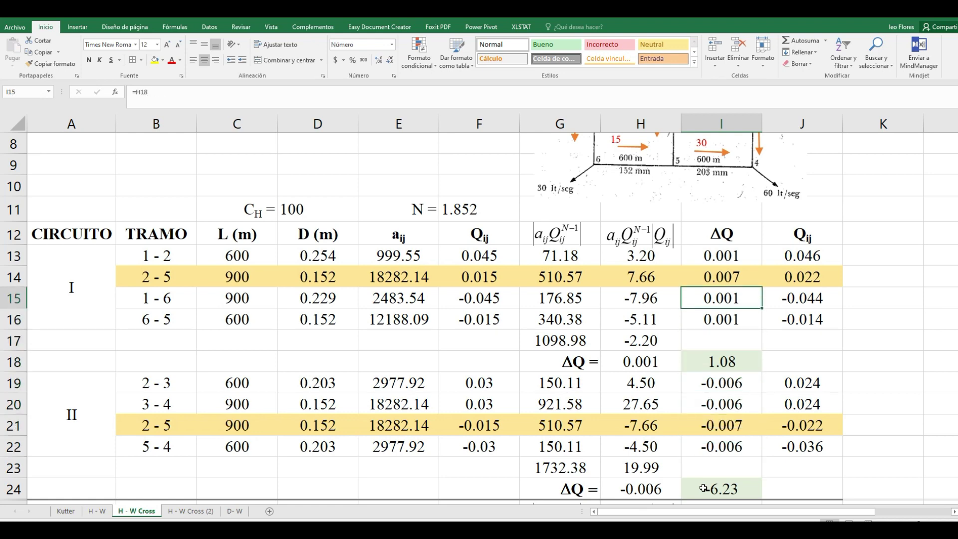
key(Up)
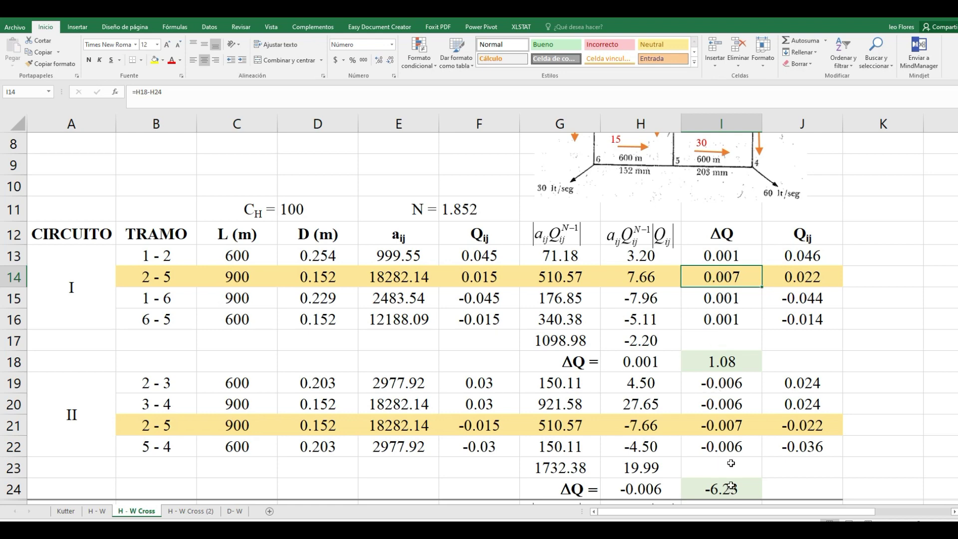
click(727, 425)
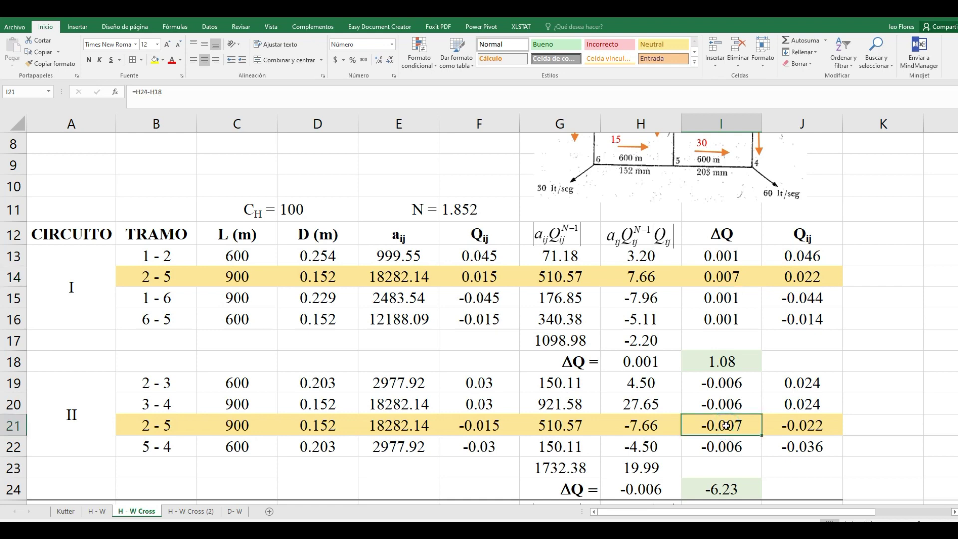
click(725, 279)
click(737, 428)
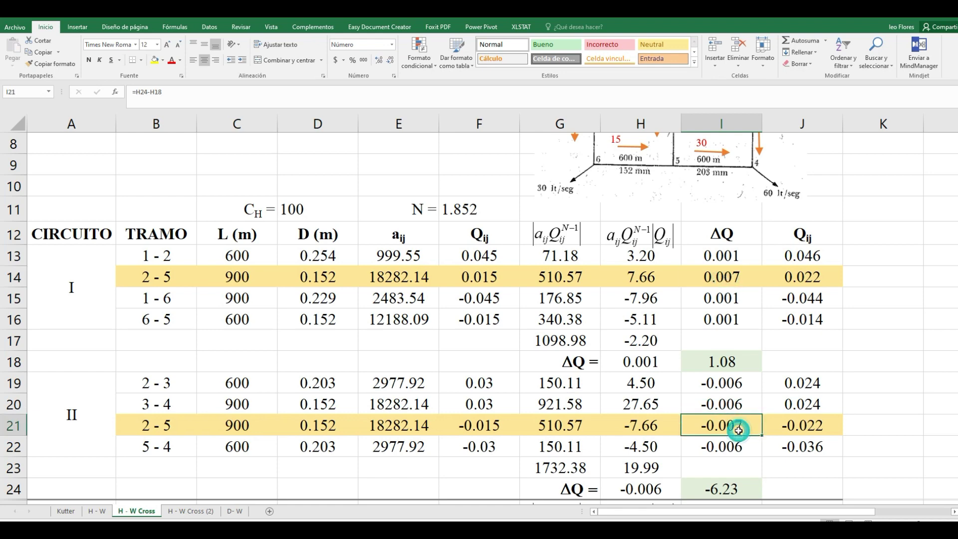
Inspect the corrected-flow formula for pipe 1-2 in J13 and review circuit I's ΔQ corrections in column I
click(806, 257)
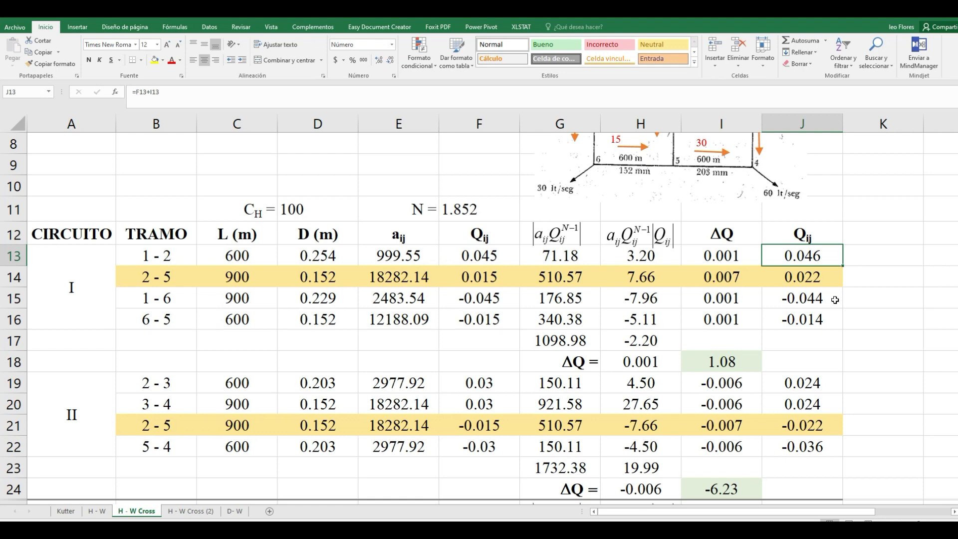
key(Left)
key(Down)
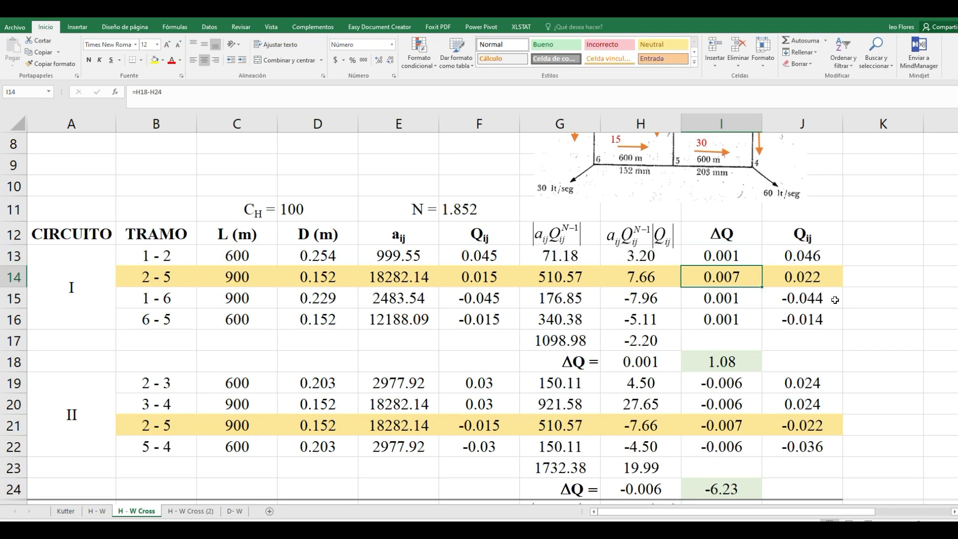
key(Down)
key(Down)
key(Down)
key(Down)
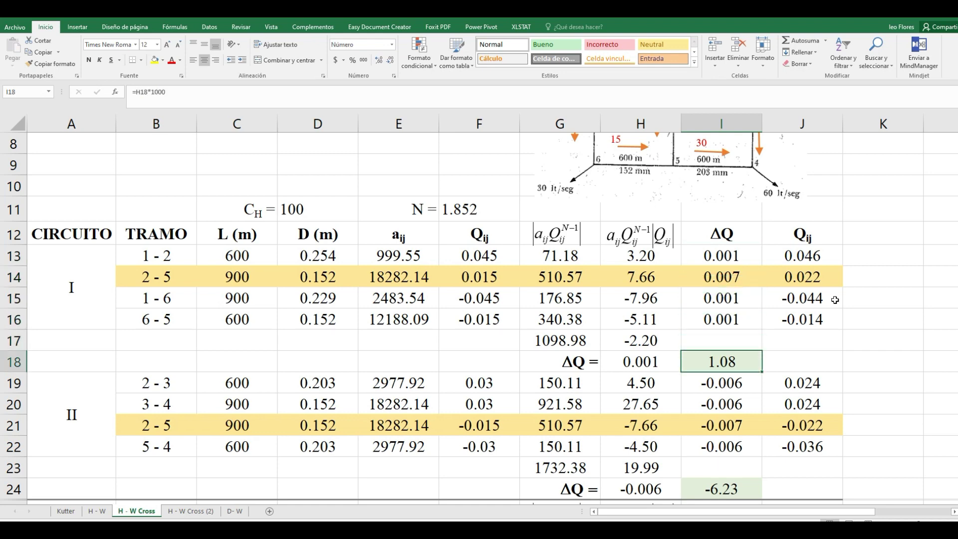
key(Left)
key(Right)
key(Right)
key(Up)
key(Up)
key(Up)
key(Up)
key(Up)
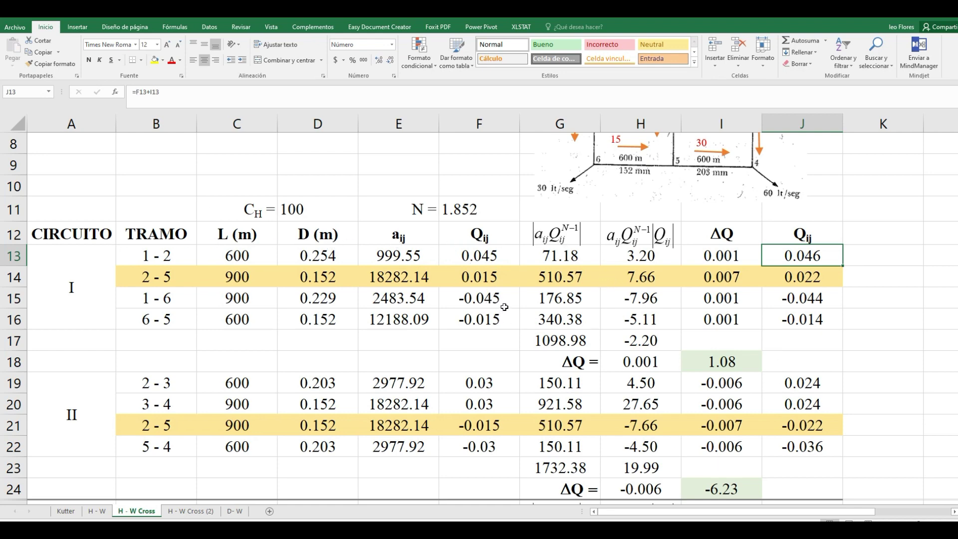
Trace the reference in F27, pipe 1-2's starting flow for the second iteration, back to the first iteration's corrected flows
scroll(505, 306, down, 4)
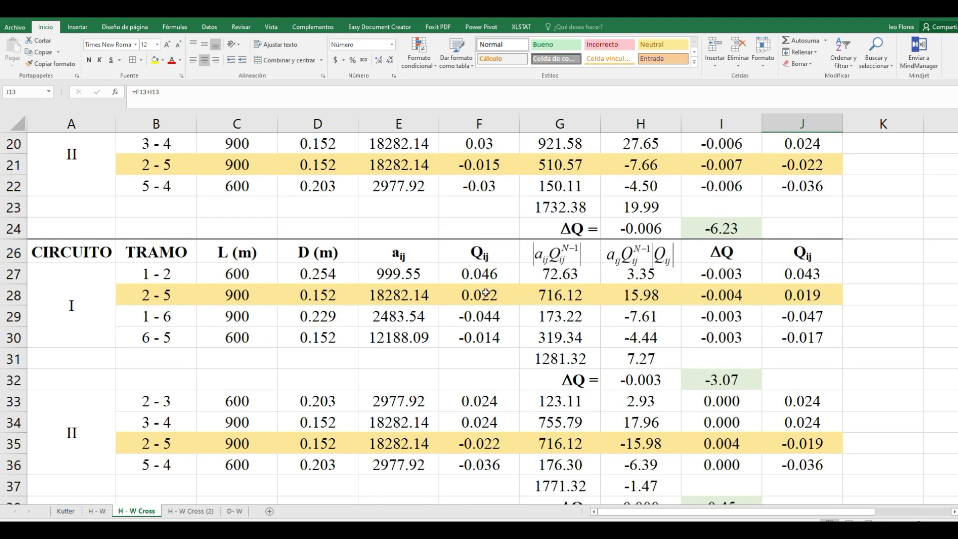
click(480, 276)
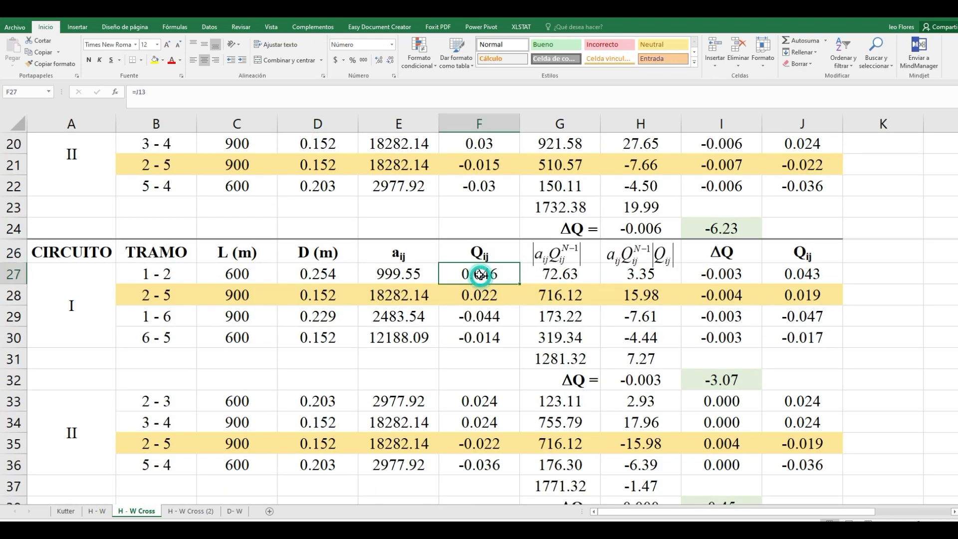
click(183, 92)
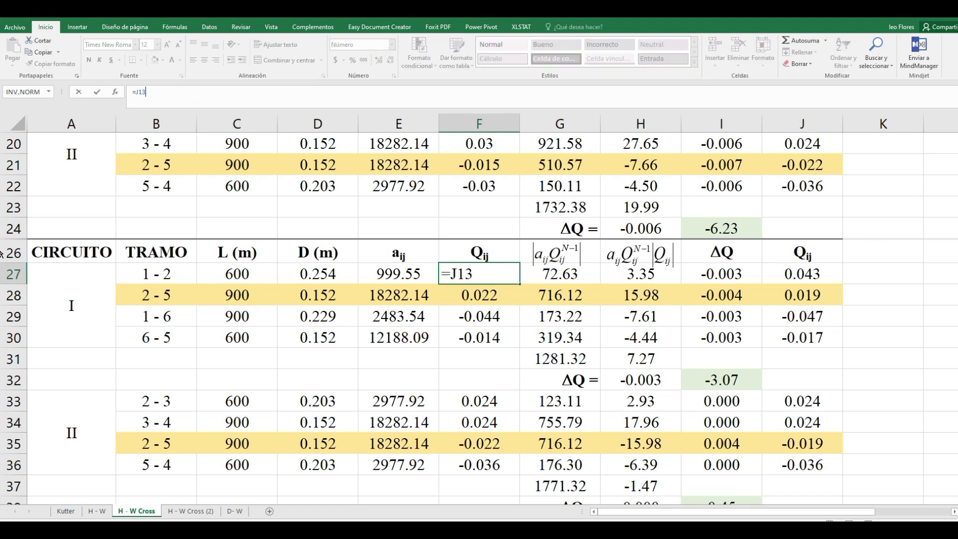
drag(957, 246, 957, 223)
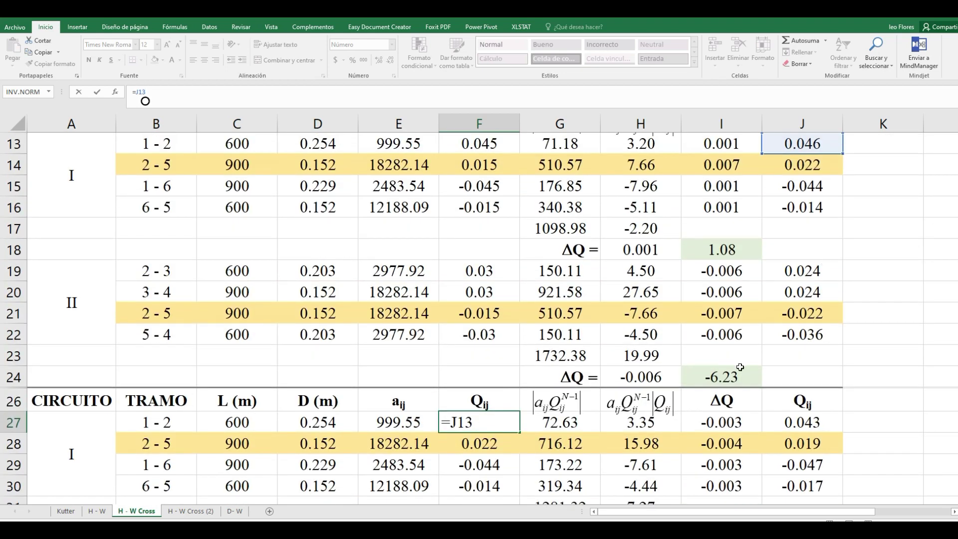
key(Return)
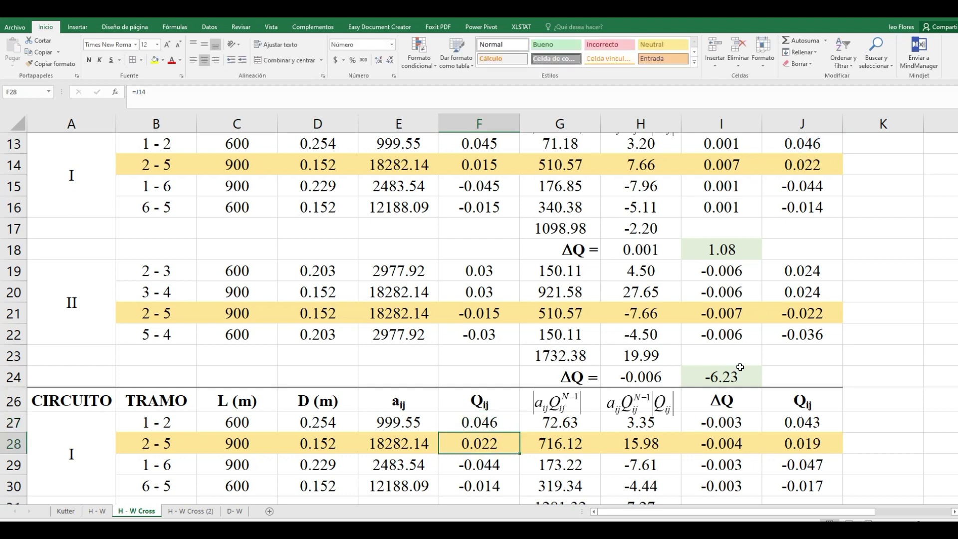
key(Up)
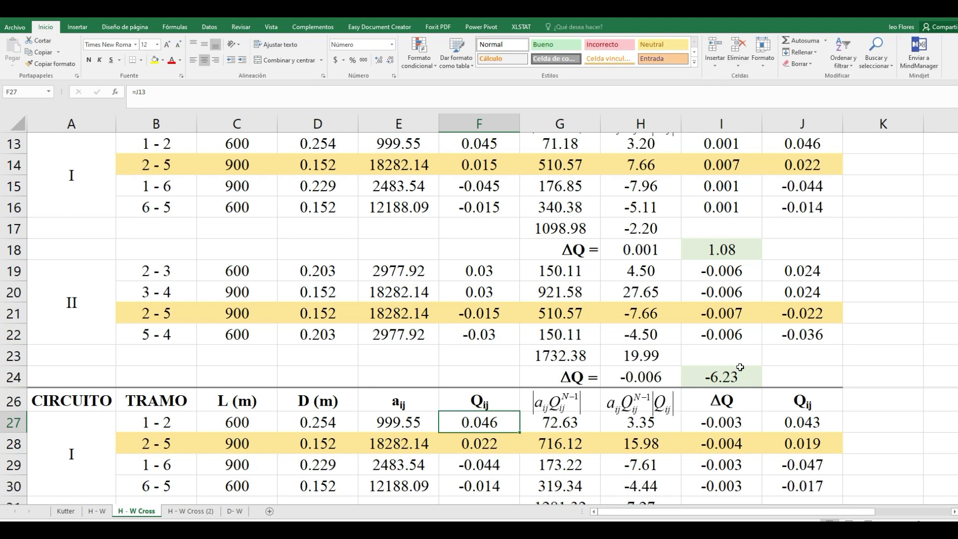
Inspect the remaining starting-flow references for circuit I of the second iteration in F28:F30
key(Down)
key(Down)
key(Down)
key(Down)
key(Down)
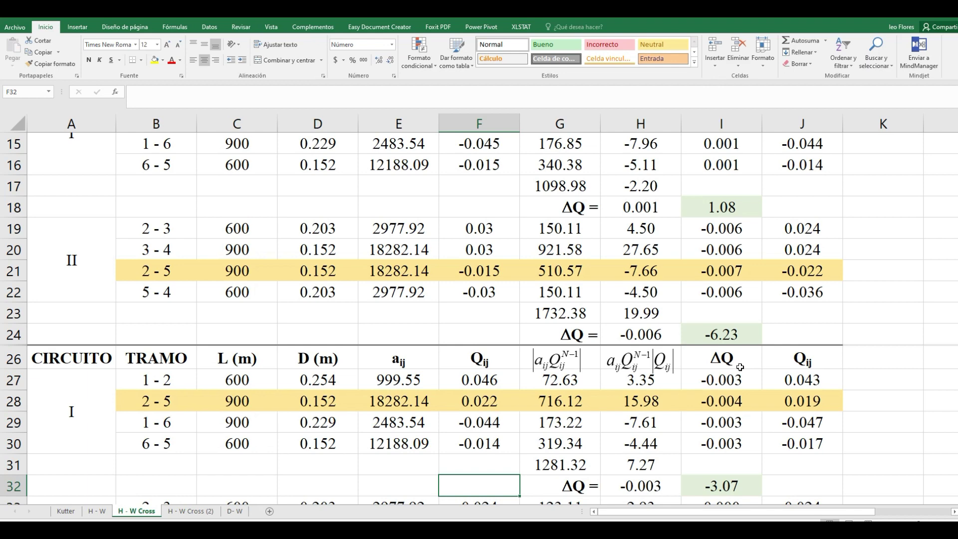
Inspect the starting-flow references for circuit II of the second iteration in F33:F36
key(Down)
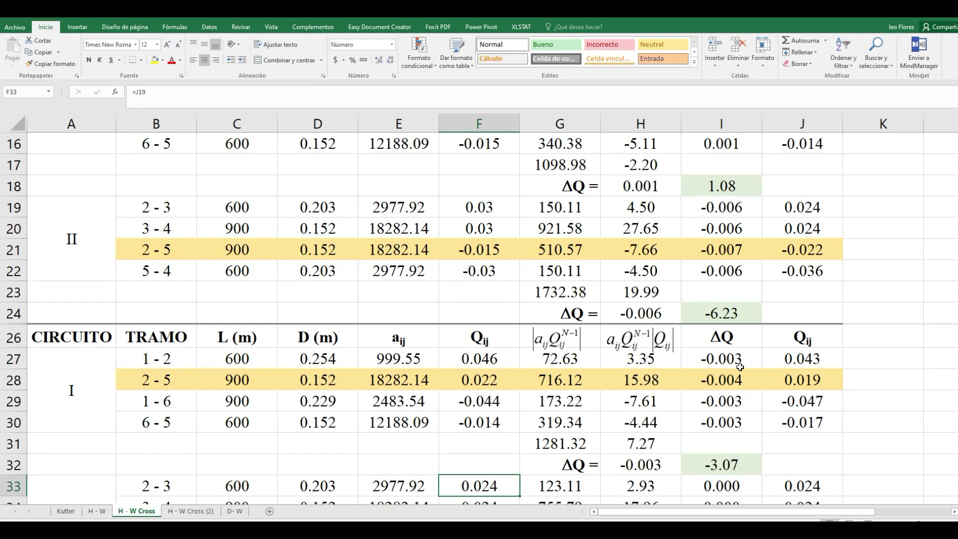
key(Down)
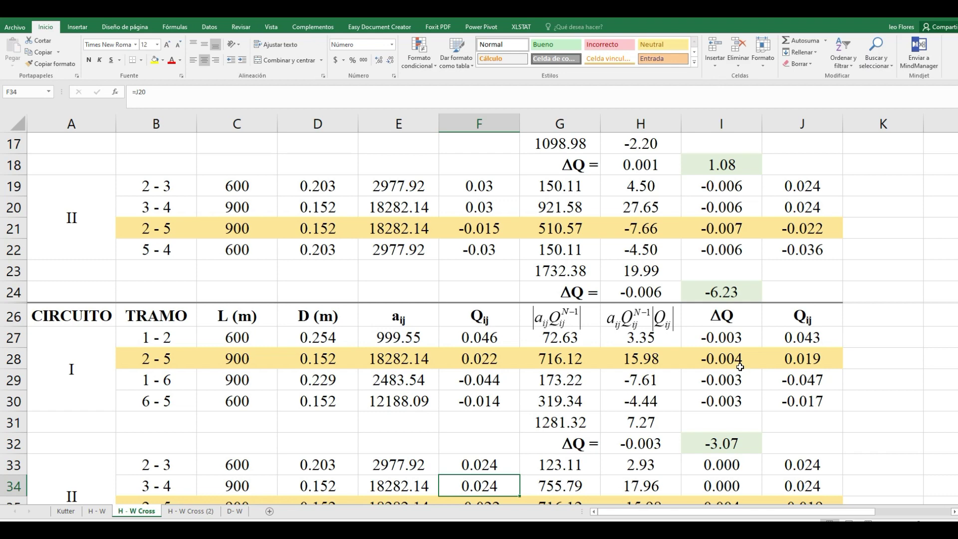
key(Down)
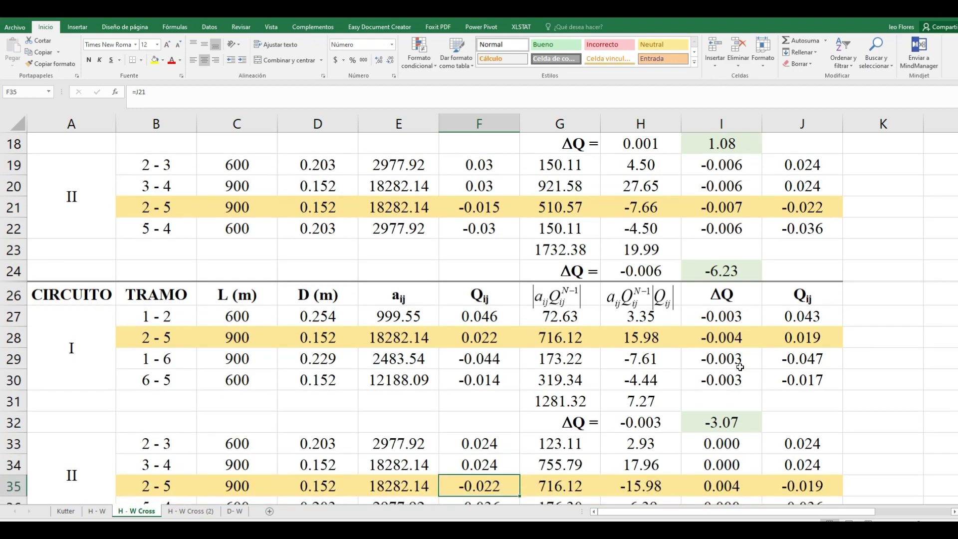
key(Down)
key(Down)
key(Down)
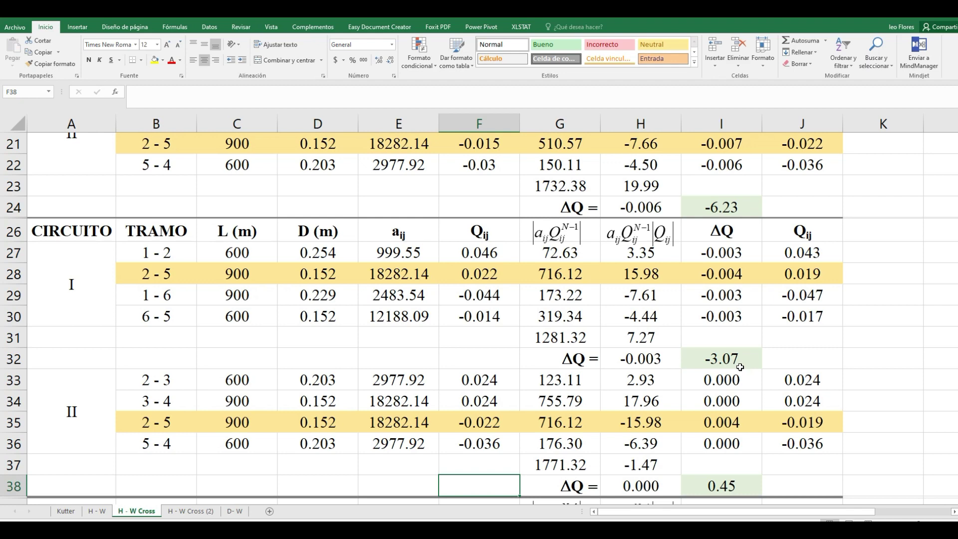
Inspect circuit I of the third iteration, checking its starting-flow references in F41:F44
key(Down)
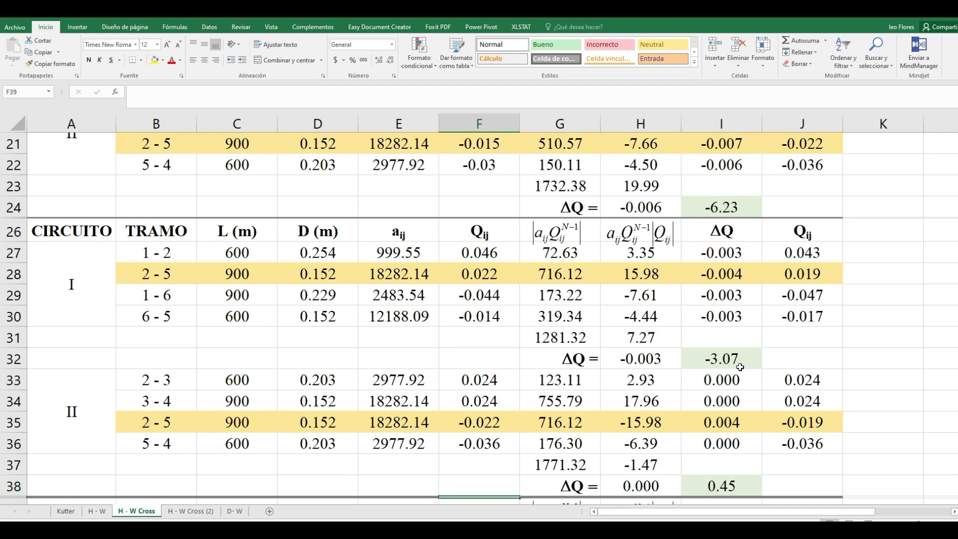
key(Down)
key(Down)
key(Down)
key(Down)
key(Down)
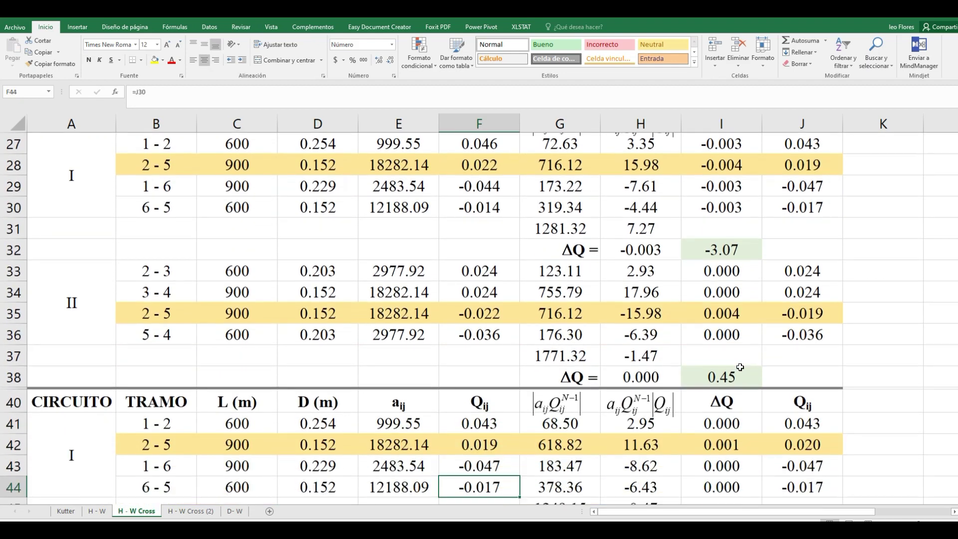
key(Down)
key(Down)
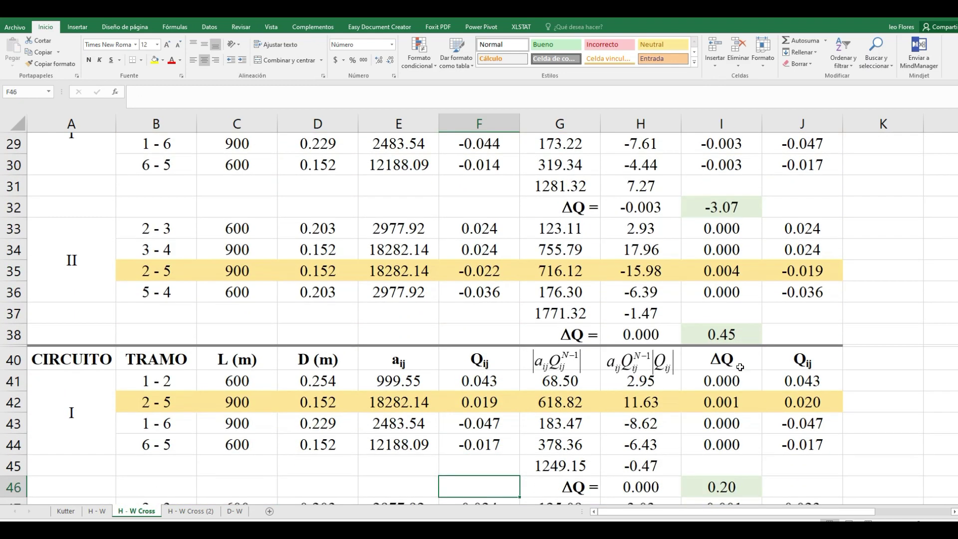
Inspect circuit II of the third iteration, checking its starting-flow references in F47:F50
key(Down)
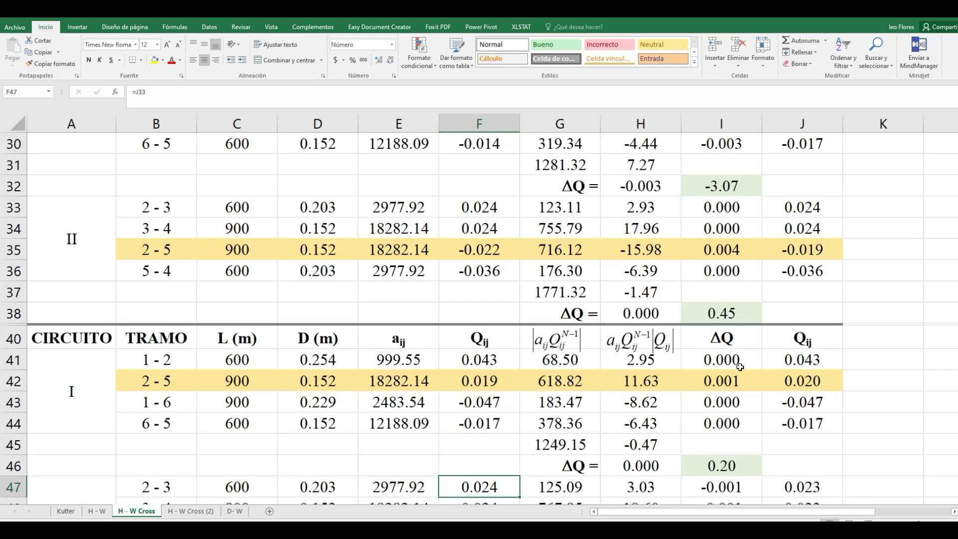
key(Down)
key(Down)
key(Down)
key(Down)
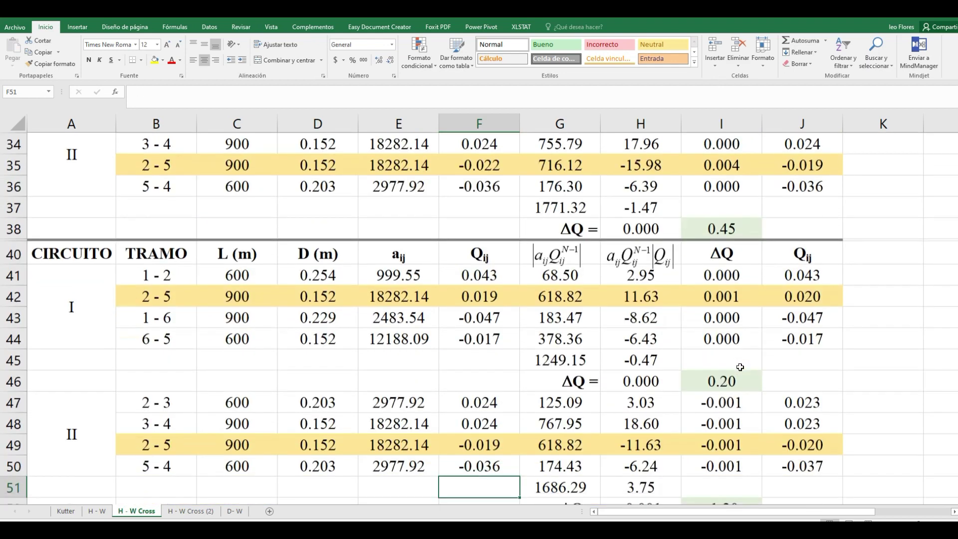
key(Down)
key(Down)
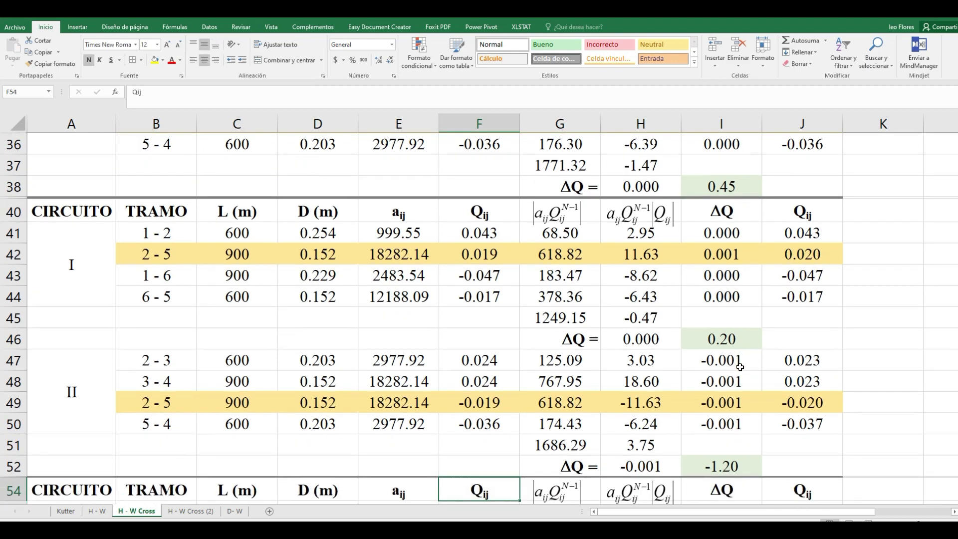
Inspect circuit I of the fourth iteration, checking its starting-flow references in F55:F58
key(Down)
key(Down)
key(Down)
key(Down)
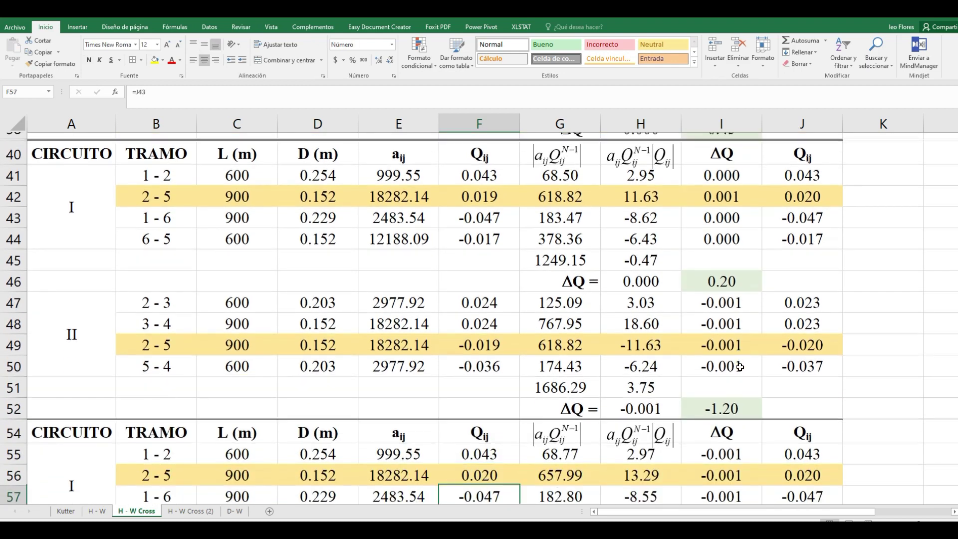
key(Down)
key(Down)
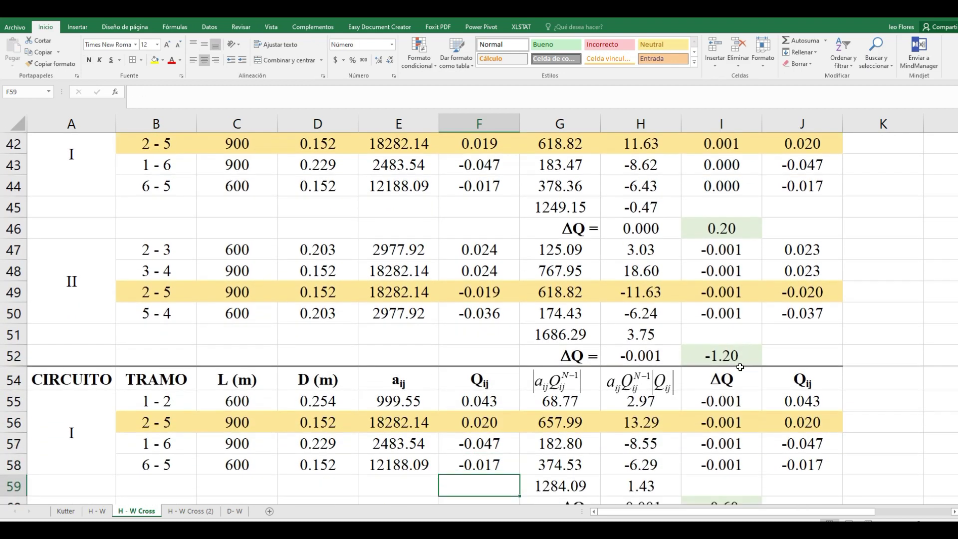
key(Down)
Inspect circuit II of the fourth iteration in rows 61 to 66, including its ΔQ correction
key(Down)
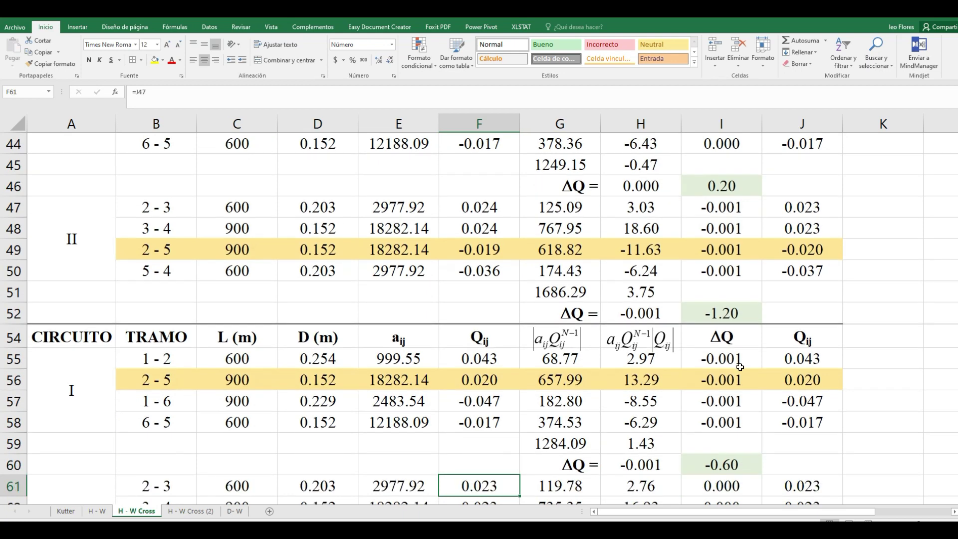
key(Down)
key(Down)
key(Down)
key(Down)
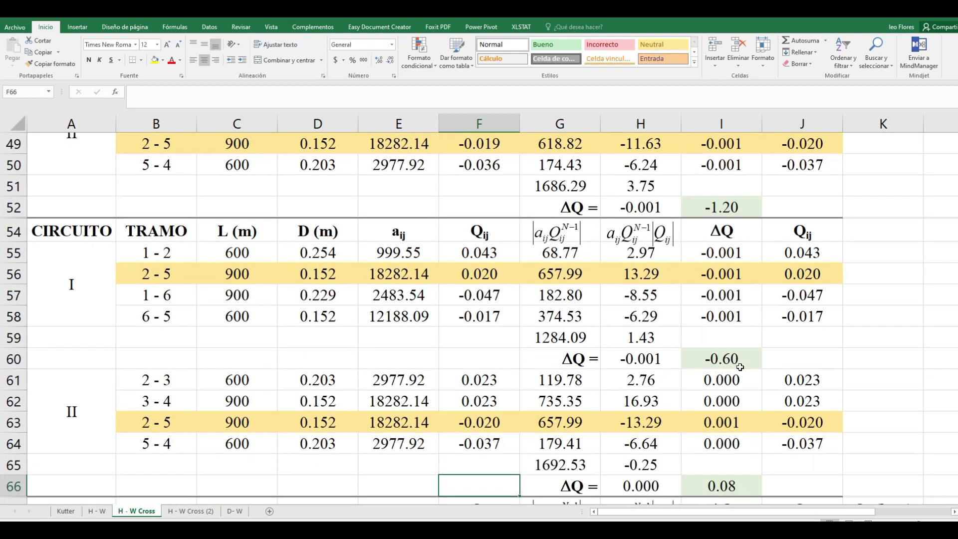
key(Down)
key(Down)
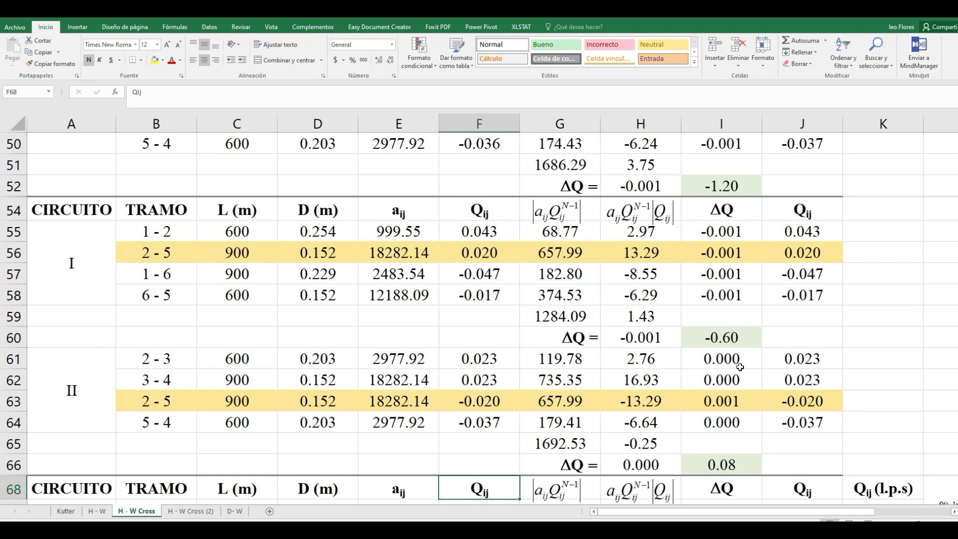
Inspect circuit I of the fifth iteration, including its starting-flow references in F69:F72 and its ΔQ
key(Down)
key(Down)
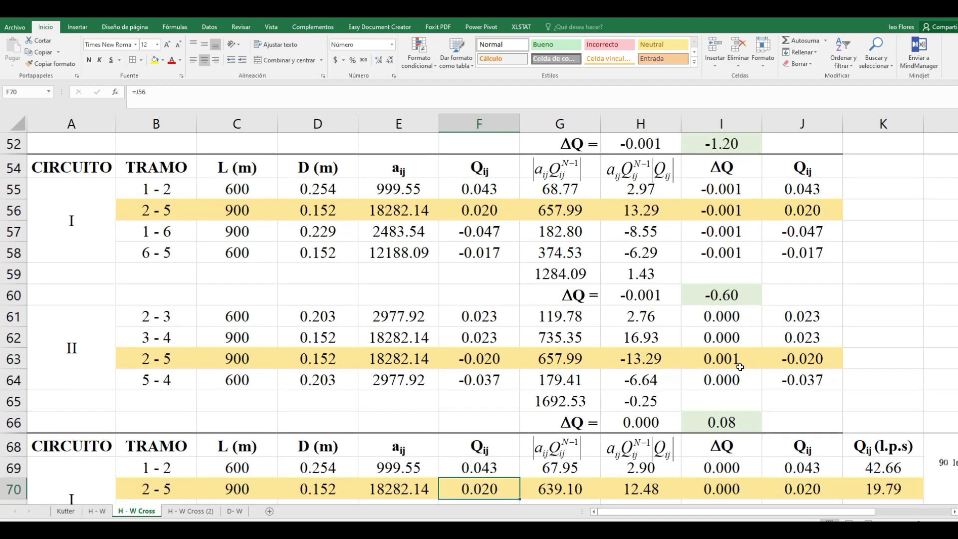
key(Down)
key(Down)
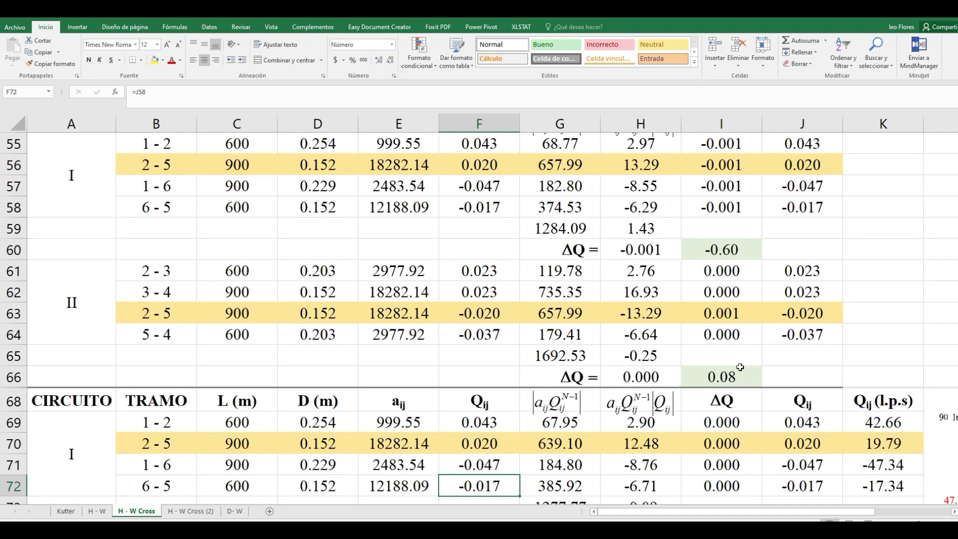
key(Down)
key(Down)
key(Down)
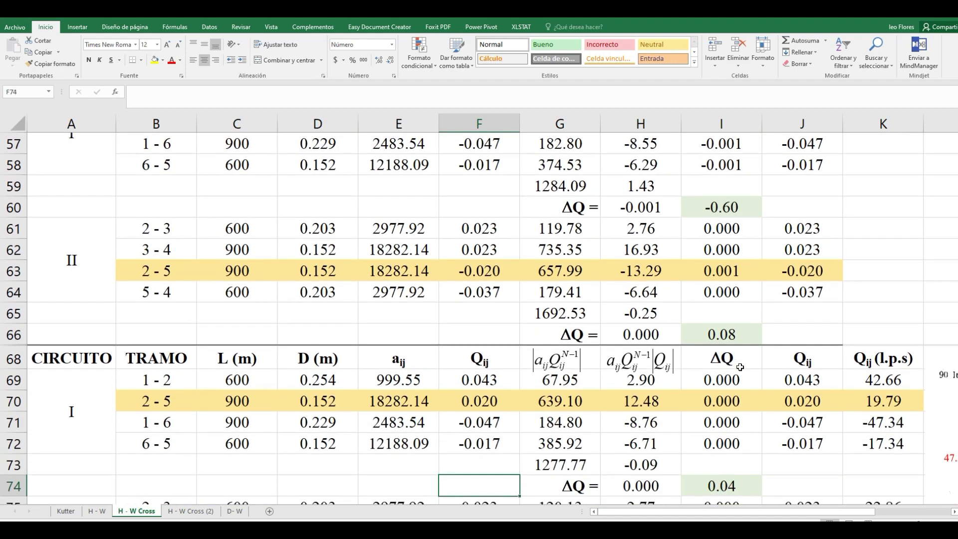
Review circuit II of the fifth iteration in rows 75 to 80, including its ΔQ correction
key(Down)
key(Down)
key(Down)
key(Down)
key(Down)
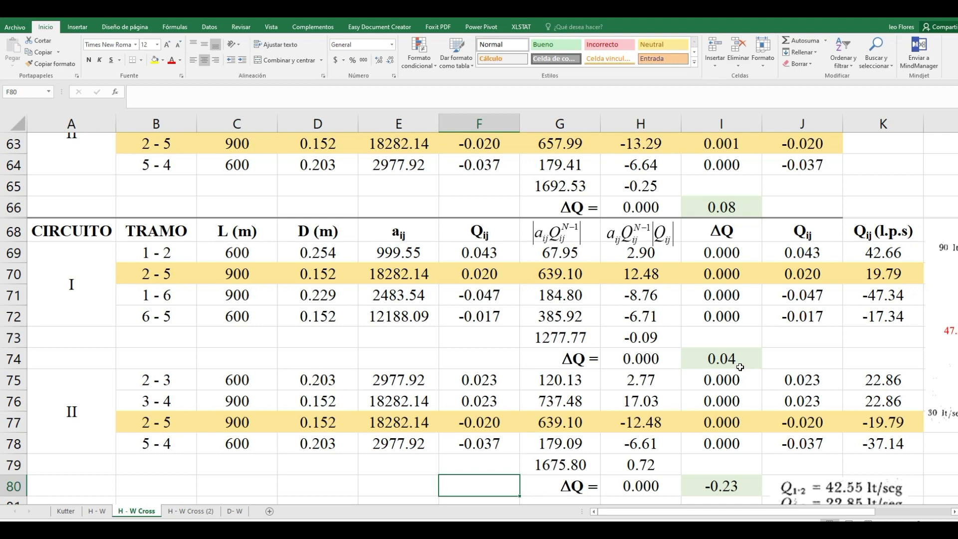
Move across row 80 past the last ΔQ and examine the network diagram with the final flows beside the table
key(Right)
key(Right)
key(Right)
key(Right)
key(Right)
key(Right)
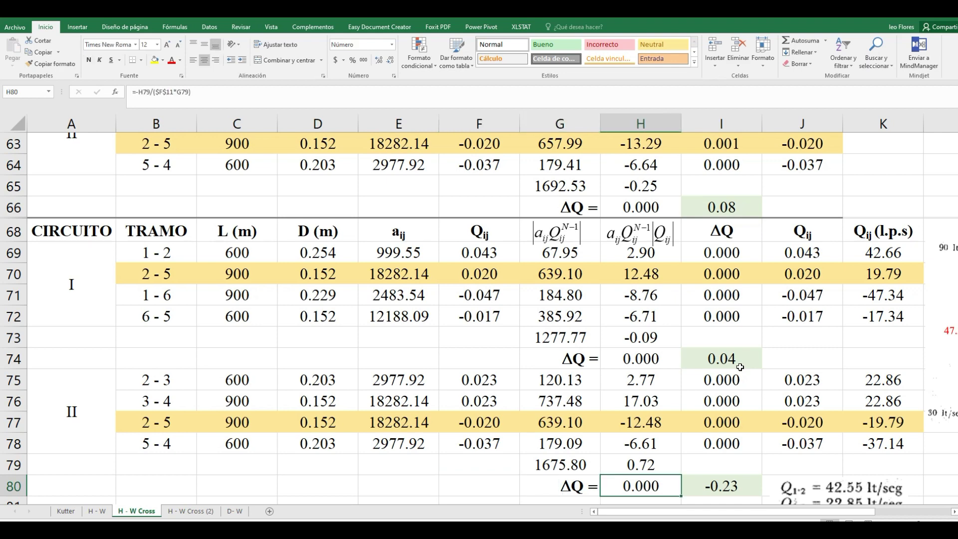
key(Right)
key(Right)
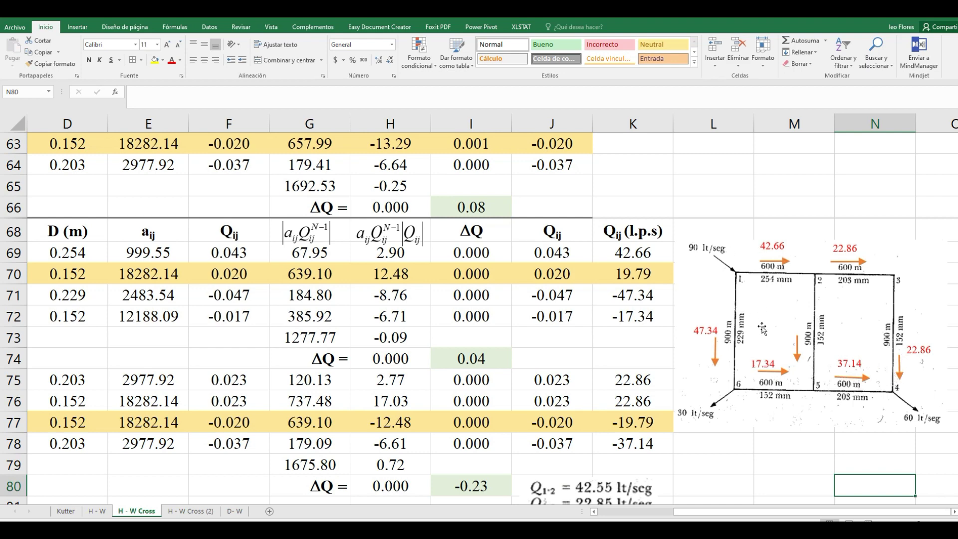
Inspect pipe 2-5's corrected flow in J77 and compare column K's final flows with the reference results below the table
click(544, 423)
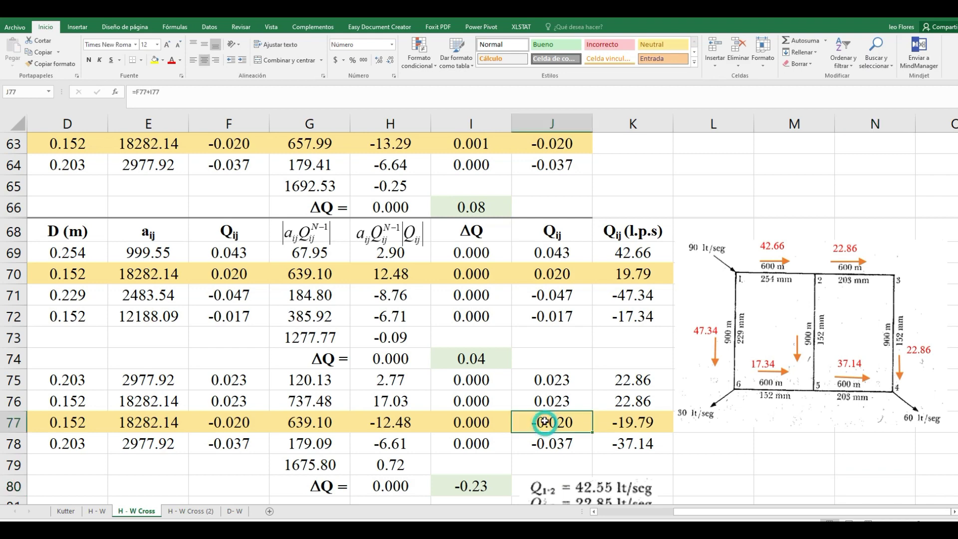
scroll(543, 411, down, 2)
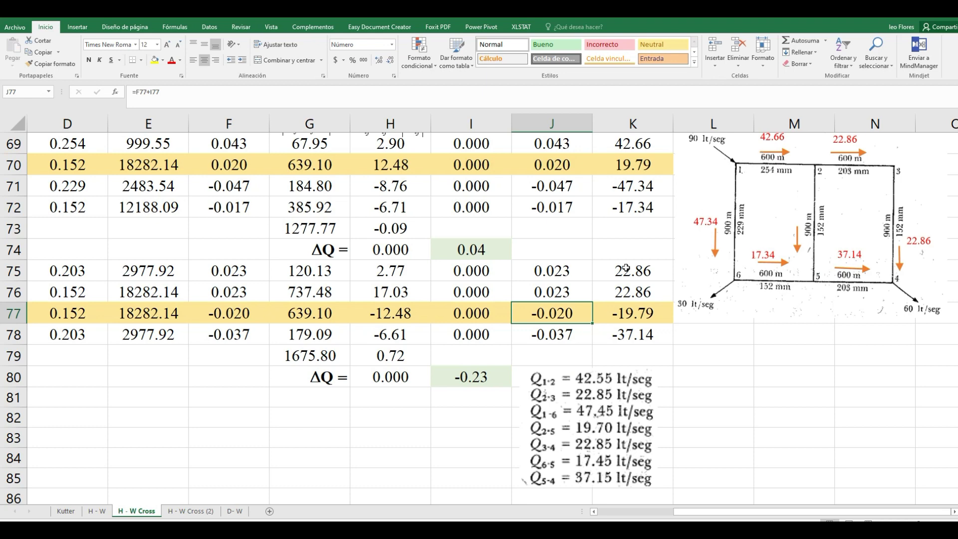
click(492, 420)
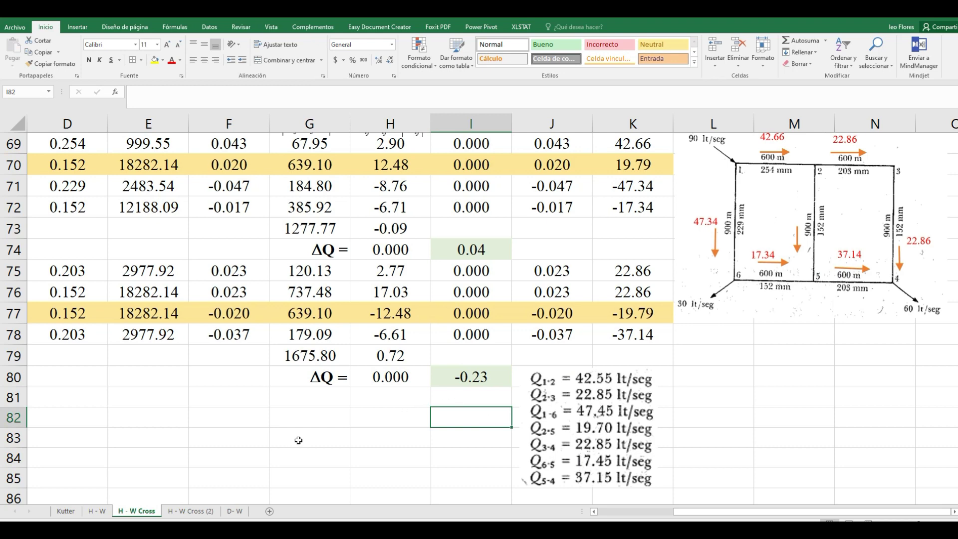
Switch to the H - W Cross (2) sheet and review its Δ equations and the kij formula for pipe 1-2 in E13
click(204, 513)
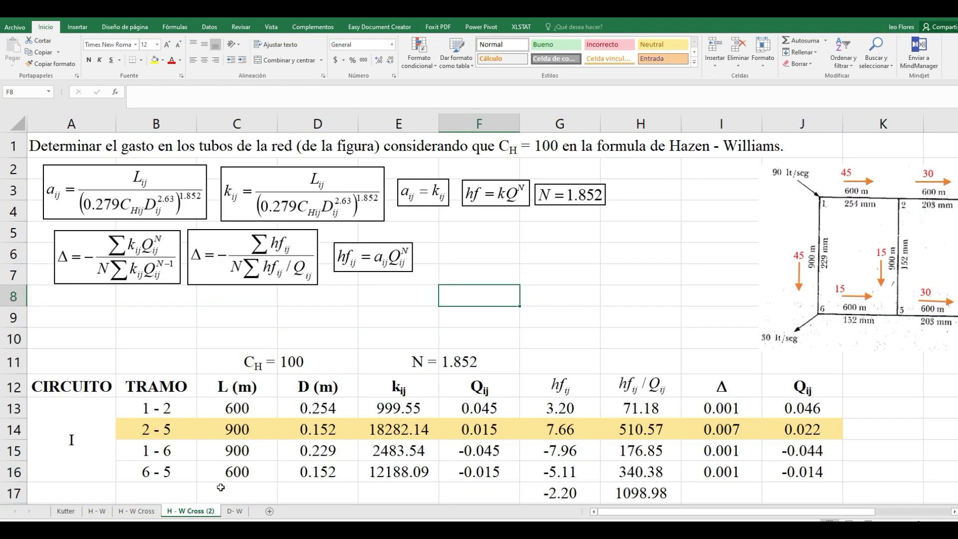
click(230, 330)
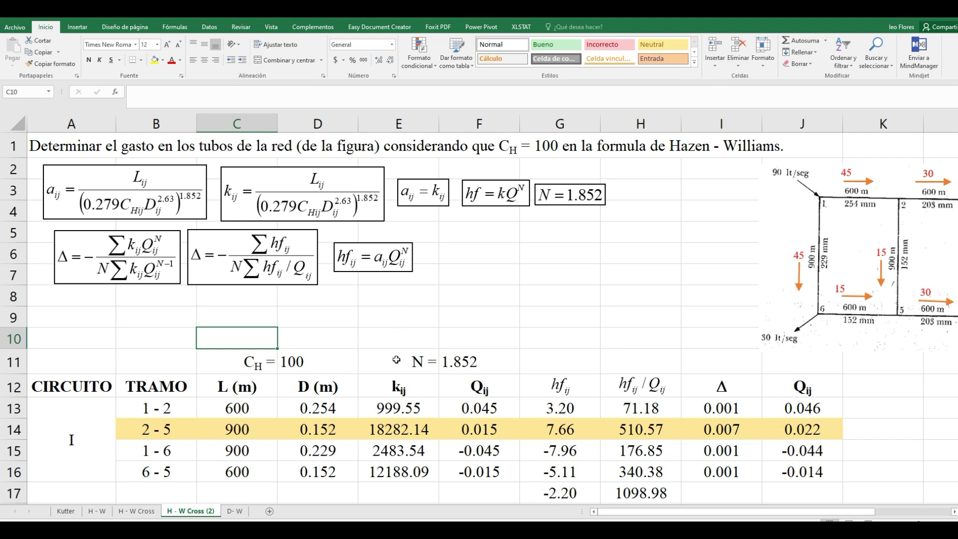
click(410, 407)
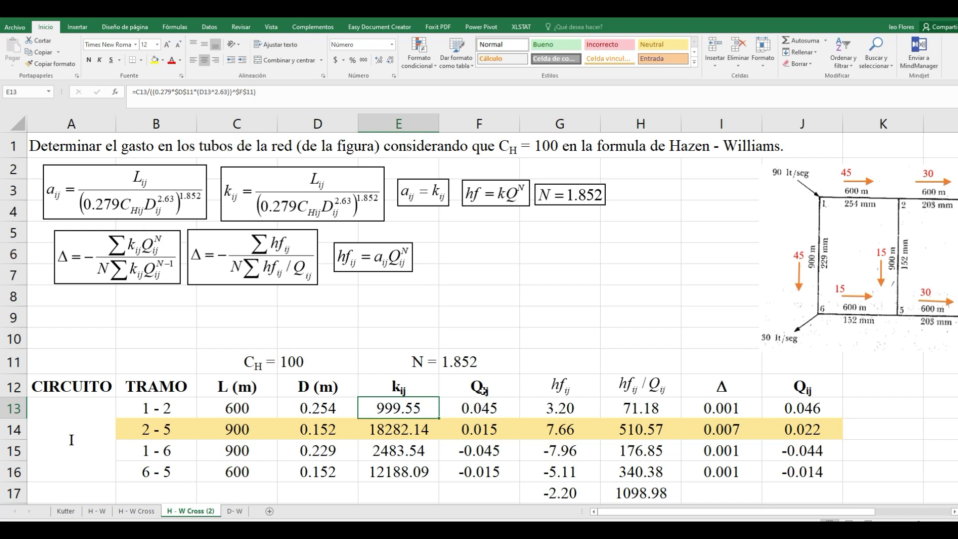
Inspect pipe 1-2's hf and hf/Q formulas in G13 and H13, tracing them to kij in E13 and the flow in F13
click(549, 411)
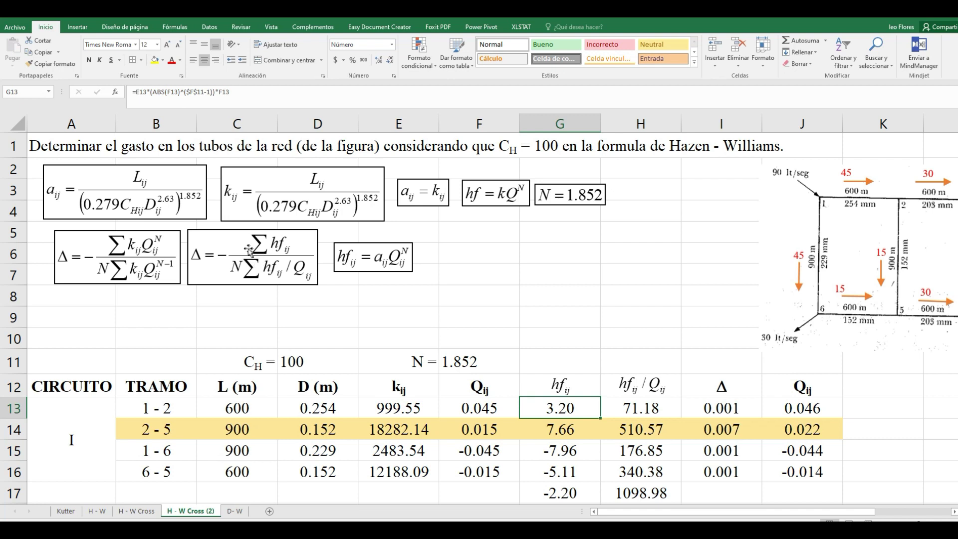
click(630, 410)
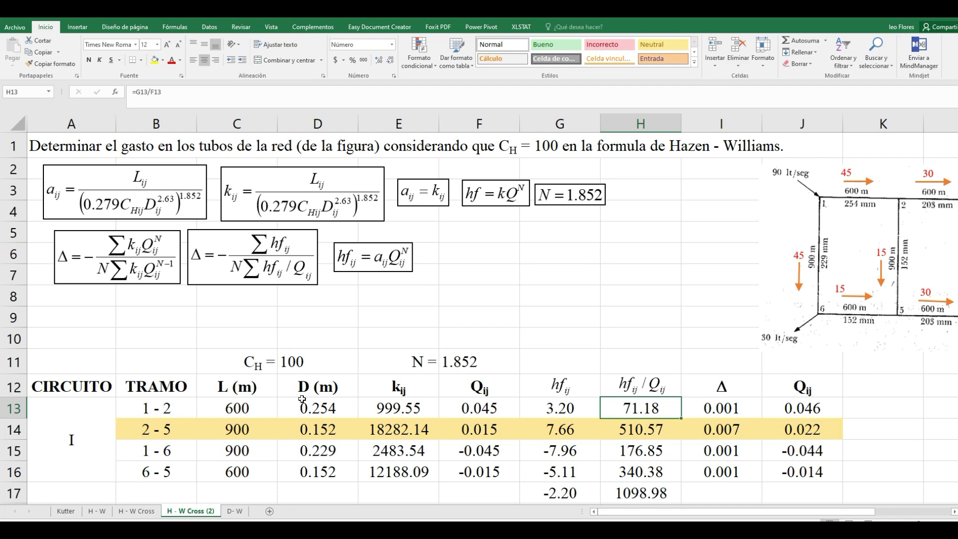
click(394, 407)
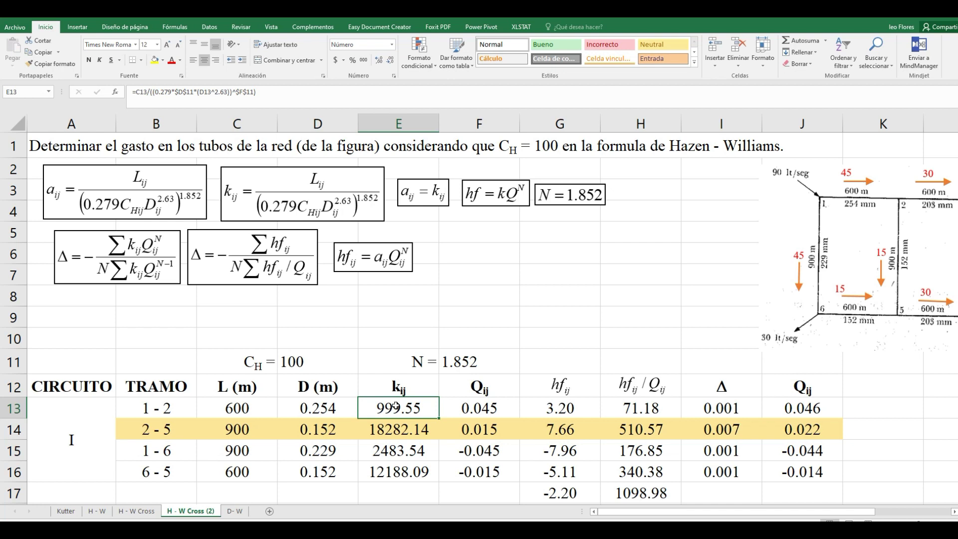
click(471, 407)
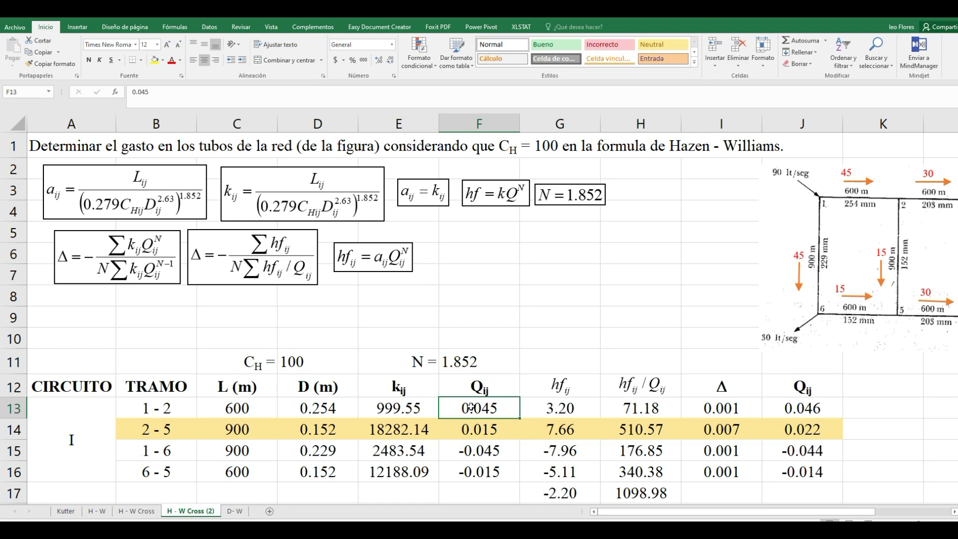
key(Right)
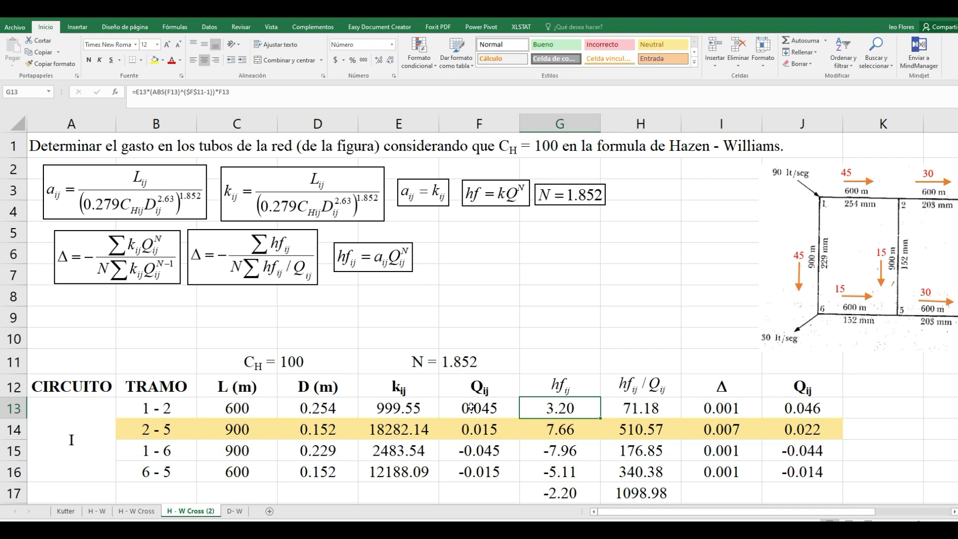
key(Right)
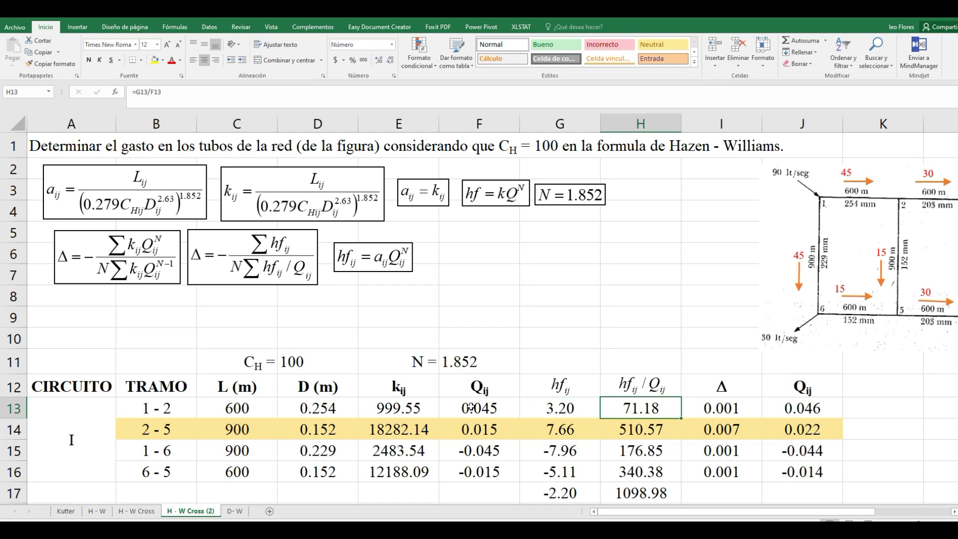
Review circuit I's hf/Q formulas down column H and inspect the Δ formula in H18 and its conversion in I18
key(Down)
key(Down)
key(Down)
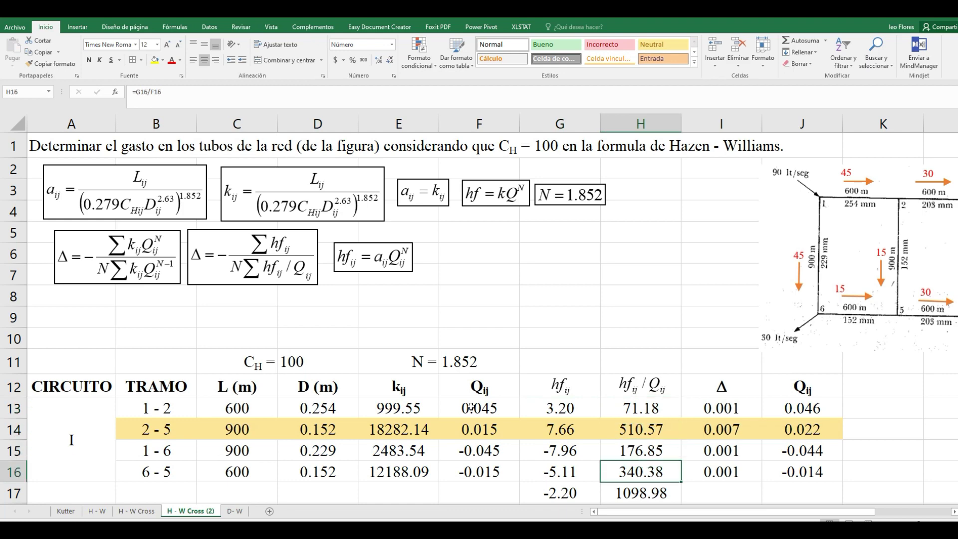
key(Down)
key(Down)
key(Down)
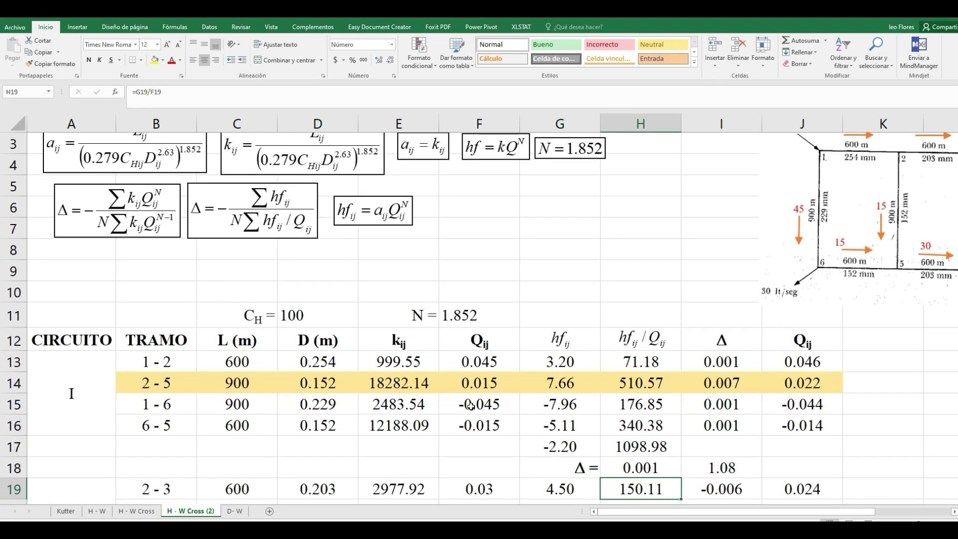
key(Up)
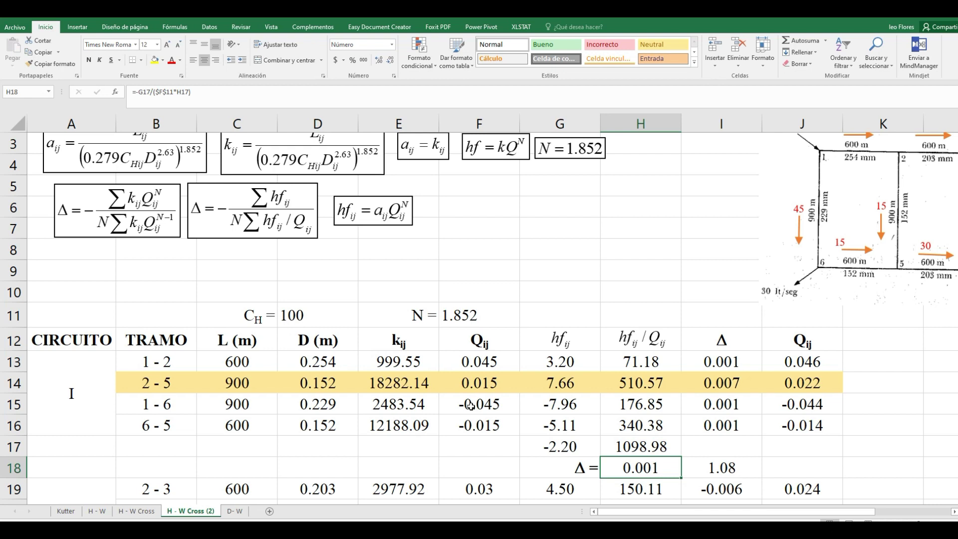
key(Right)
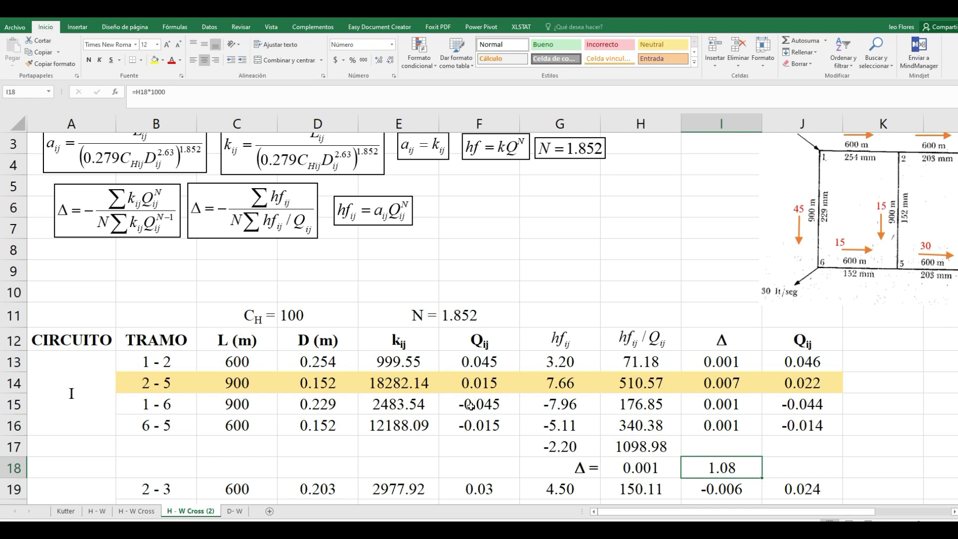
Inspect how the Δ correction for shared pipe 2-5 in I14 combines the corrections of both circuits
key(Up)
key(Up)
key(Up)
key(Up)
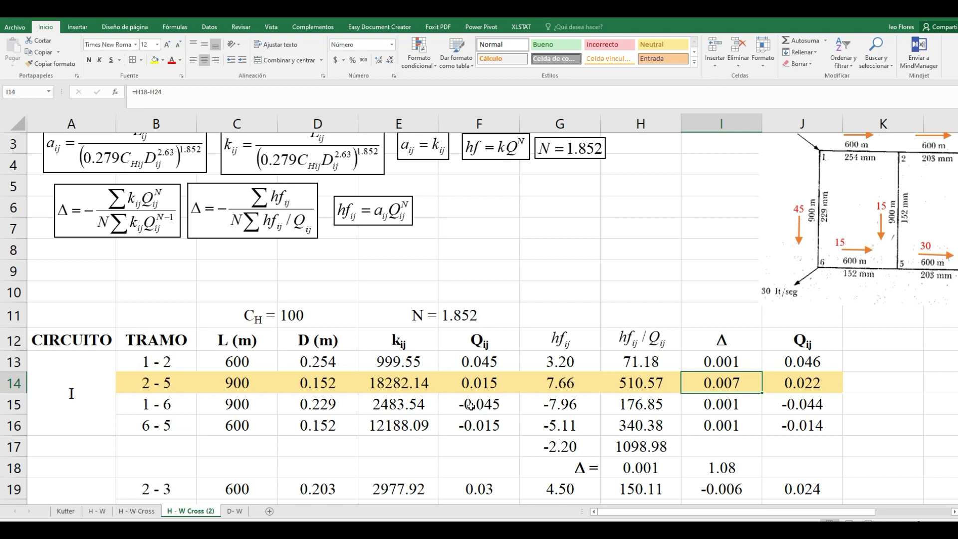
Inspect the Δ correction references for circuit II's pipes 2-3 and 3-4 in I19:I20
key(Down)
key(Down)
key(Down)
key(Down)
key(Down)
key(Down)
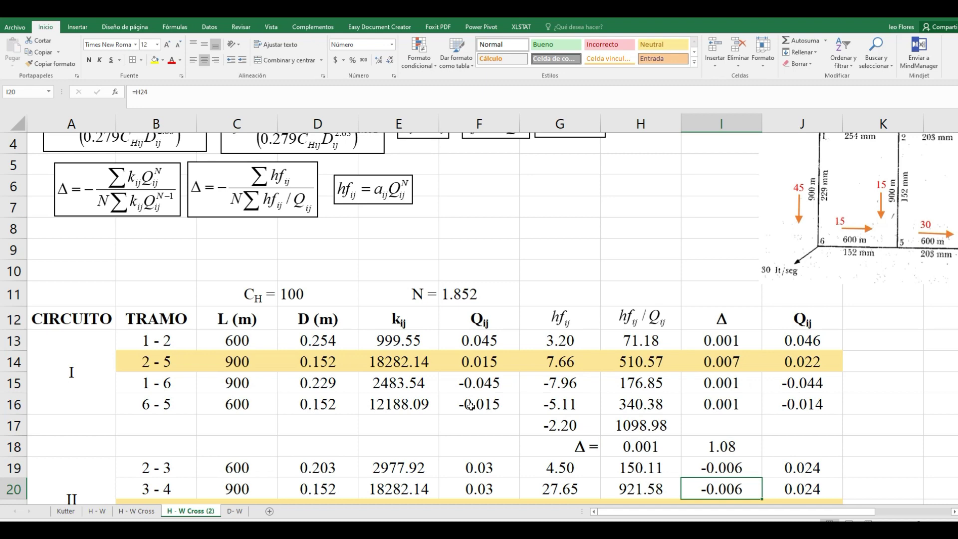
Inspect circuit II's remaining Δ corrections in I21:I22 and the unit conversion of its overall correction in I24
key(Down)
key(Down)
key(Down)
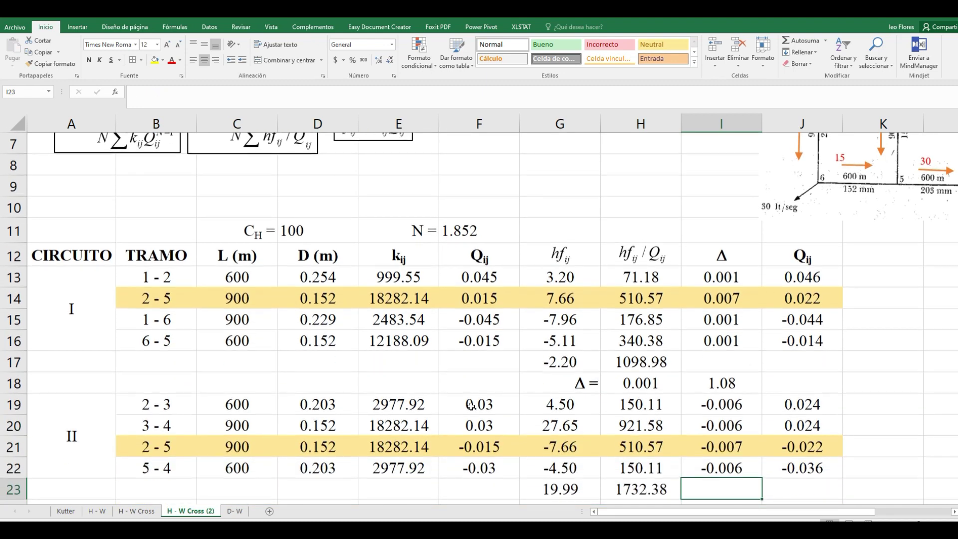
key(Down)
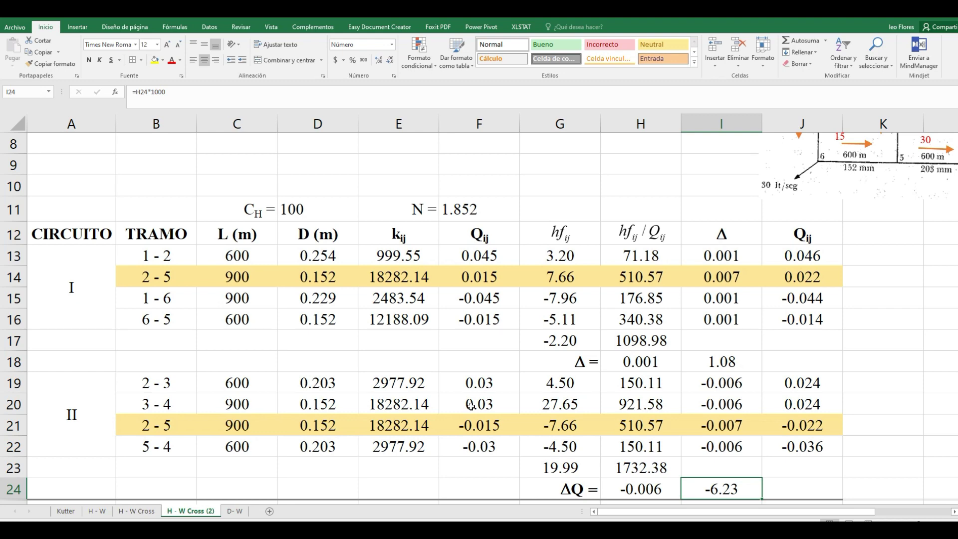
key(Return)
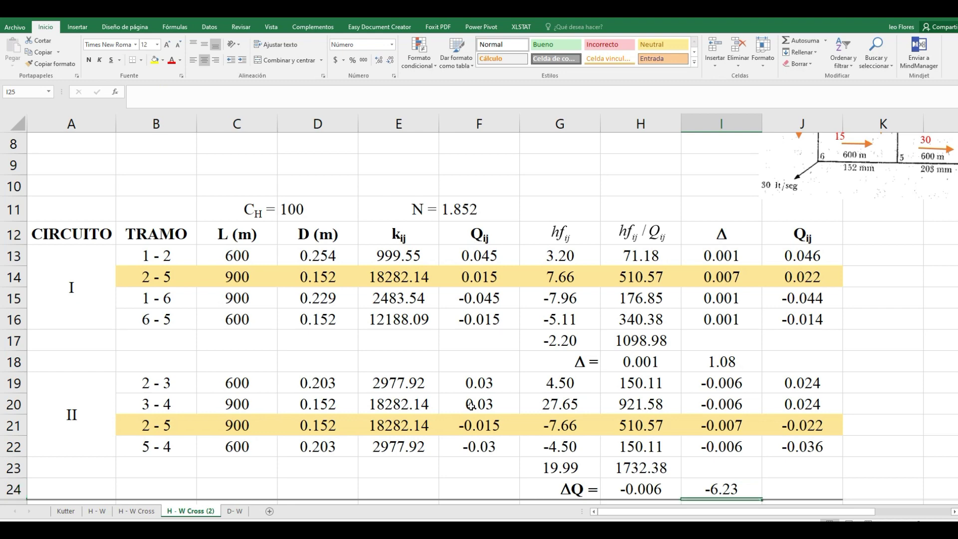
Review the second iteration's Δ corrections for circuit I in I27:I30
key(Down)
key(Down)
key(Down)
key(Down)
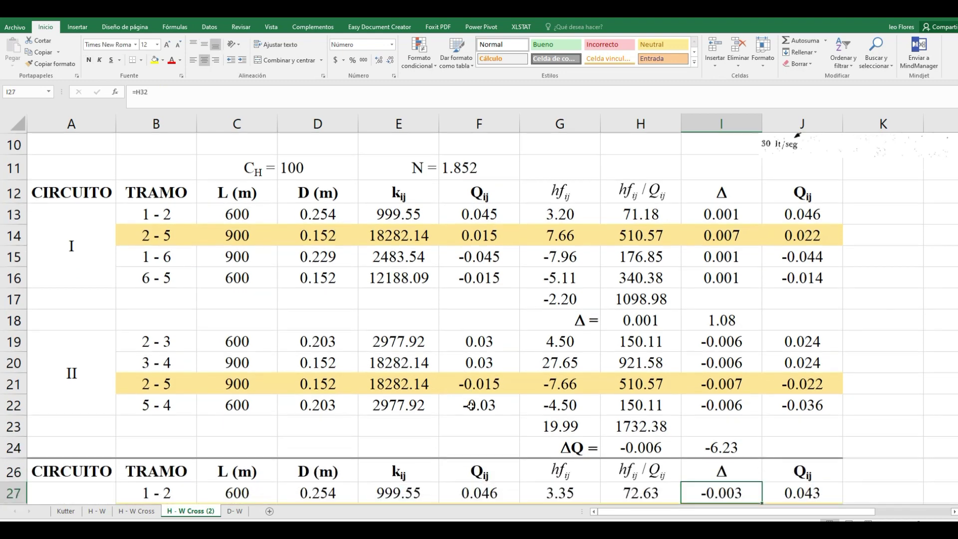
key(Down)
key(Down)
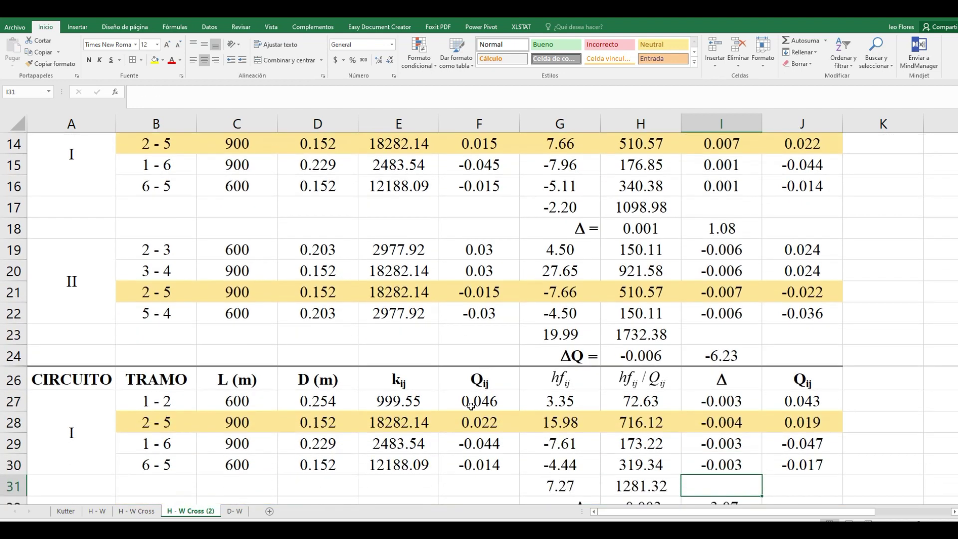
Check how the second iteration's starting flows in F27:F36 reference the first iteration's corrected flows in column J
click(487, 405)
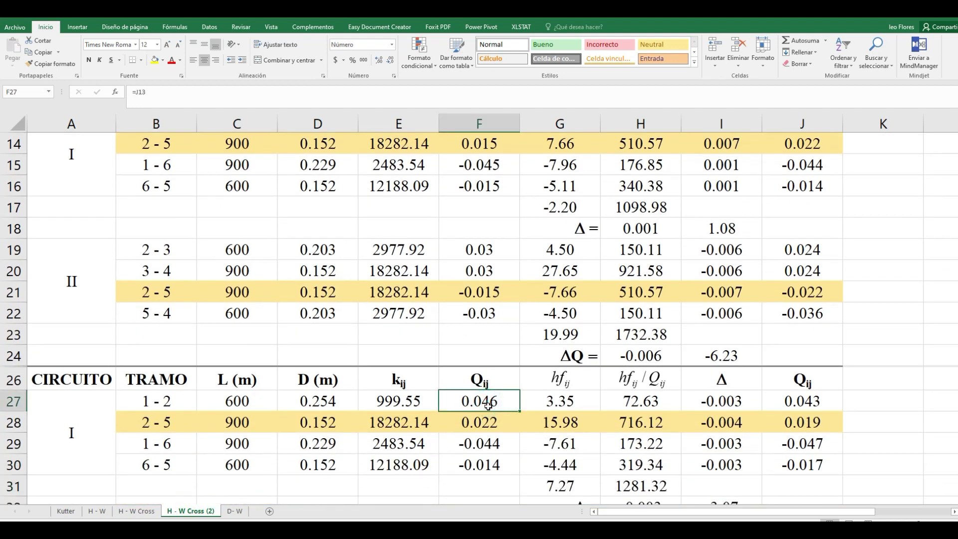
key(Down)
key(Down)
key(Down)
key(Down)
key(Down)
key(Down)
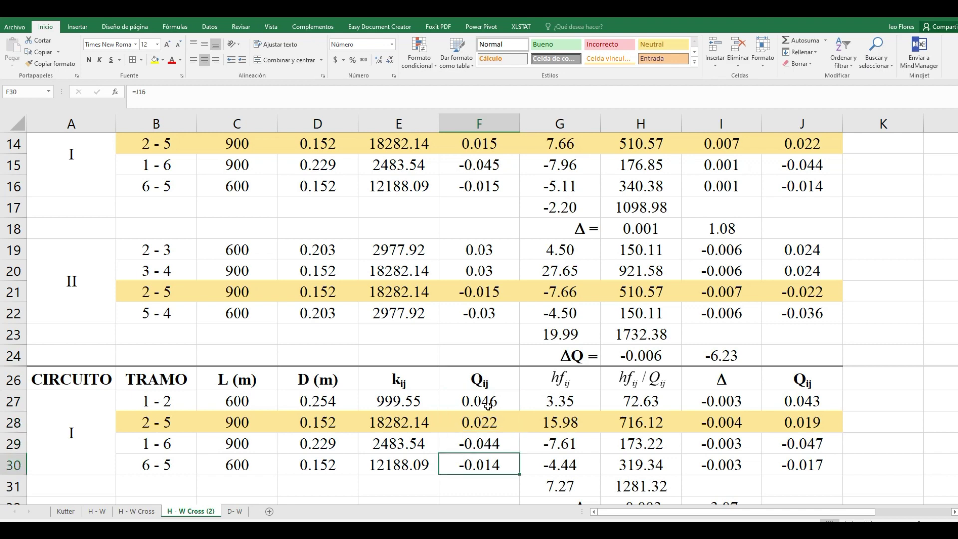
key(Down)
key(Down)
key(Down)
key(Down)
key(Down)
key(Down)
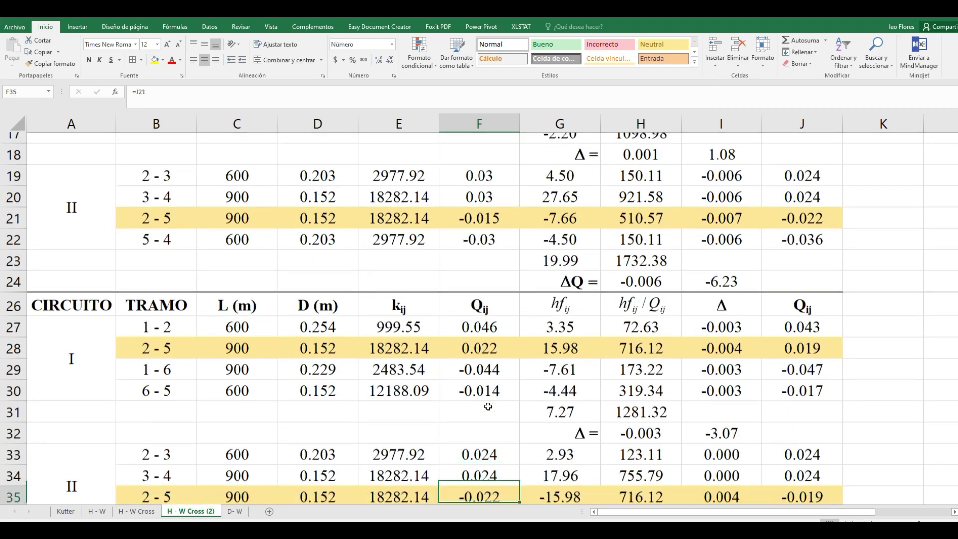
key(Down)
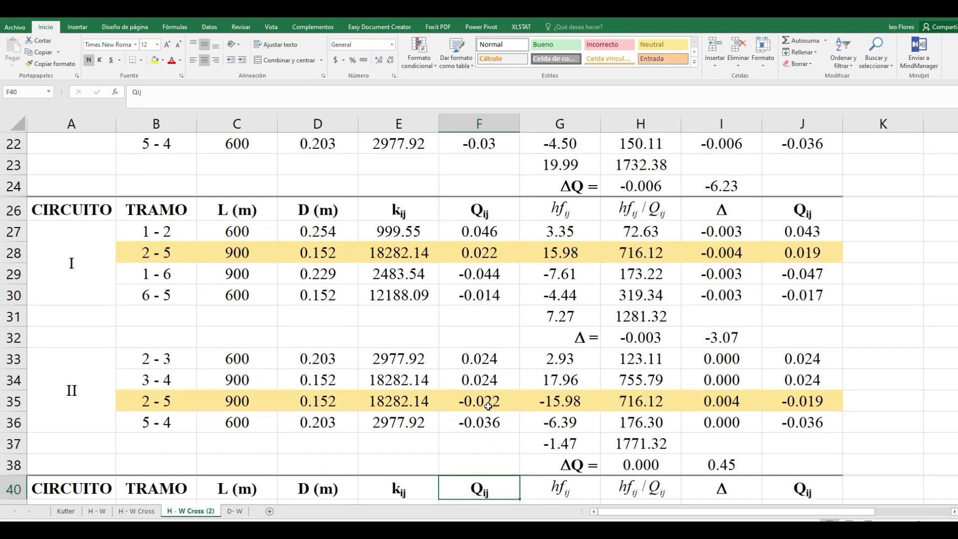
Trace the third iteration's starting flows in F41:F50 to the second iteration's corrected flows in column J
key(Down)
key(Down)
key(Down)
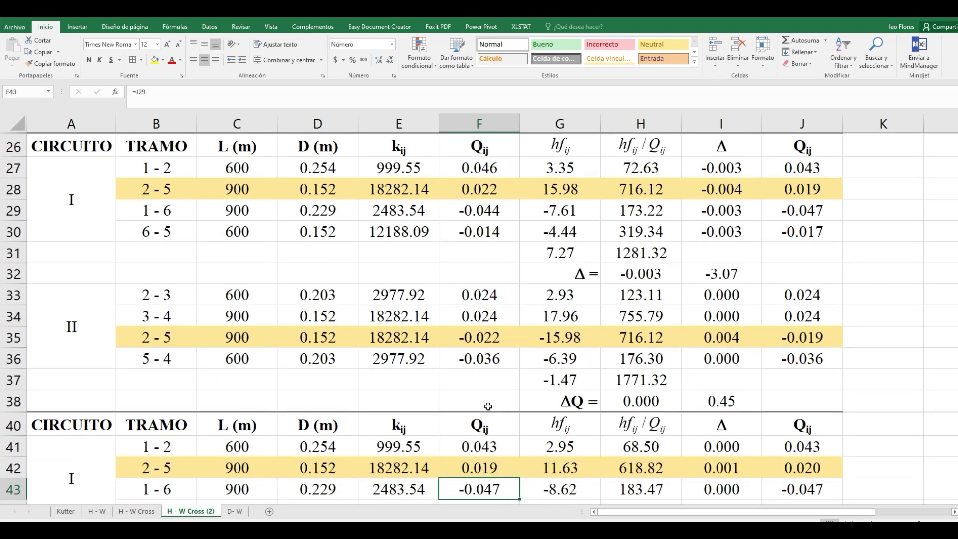
key(Down)
key(Down)
key(Down)
key(Down)
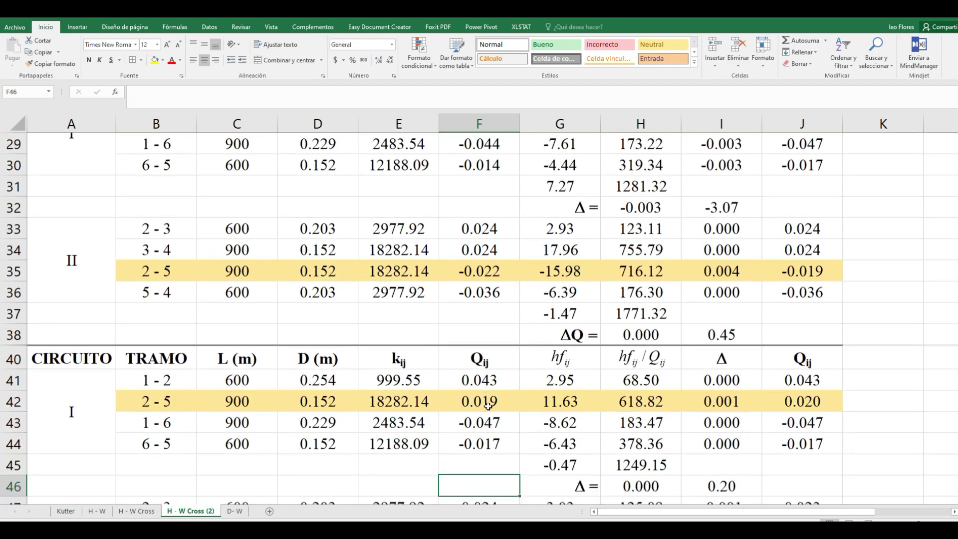
key(Down)
key(Down)
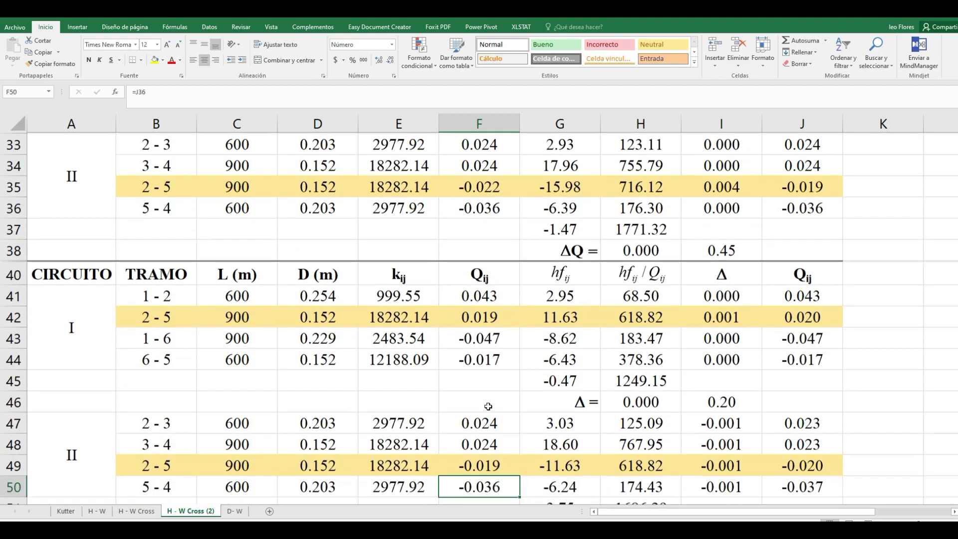
Review the fourth iteration's starting flows for both circuits in F55:F64
key(Down)
key(Down)
key(Down)
key(Down)
key(Down)
key(Down)
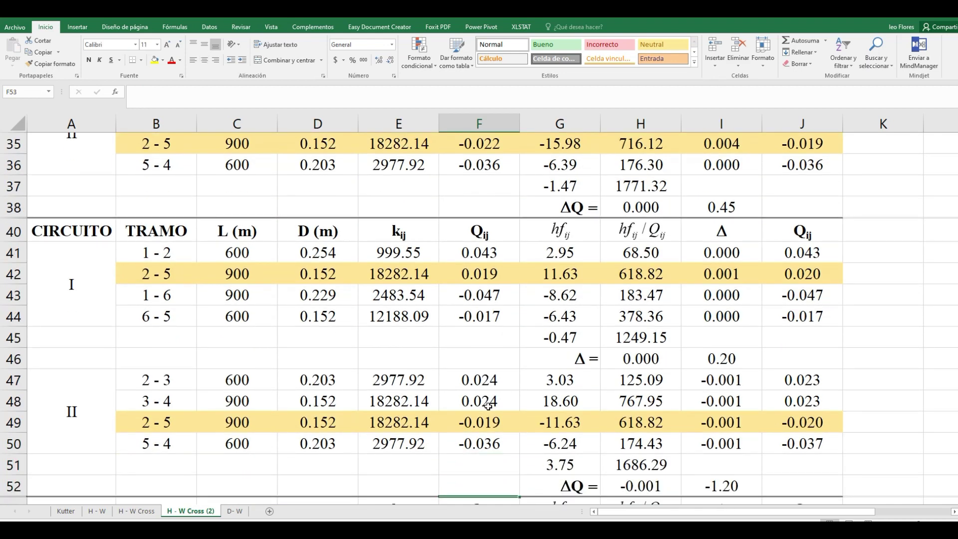
key(Down)
key(Down)
key(Down)
key(Down)
key(Down)
key(Down)
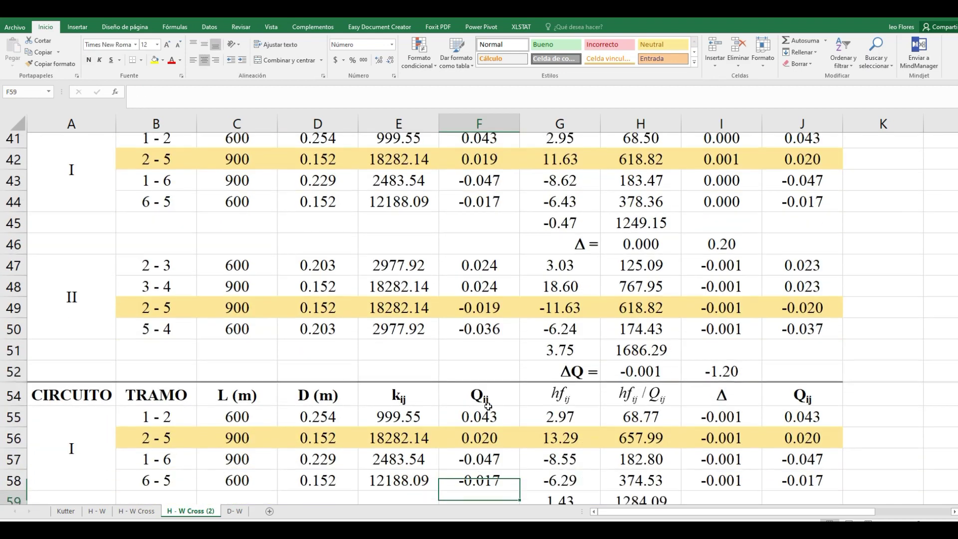
key(Down)
key(Down)
key(Down)
key(Down)
key(Down)
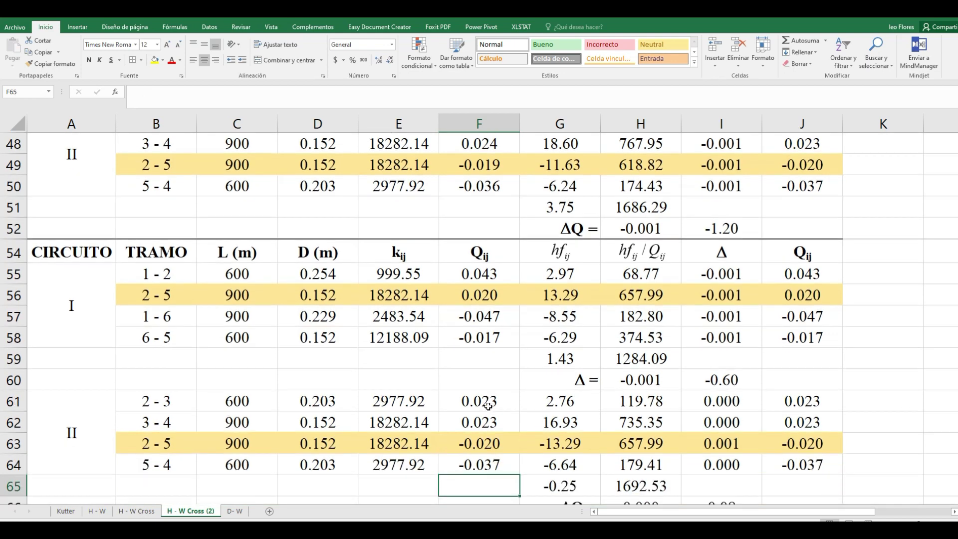
Review the last iteration's starting flows in F69:F78 and their references to the preceding corrected flows
key(Down)
key(Down)
key(Down)
key(Down)
key(Down)
key(Down)
key(Down)
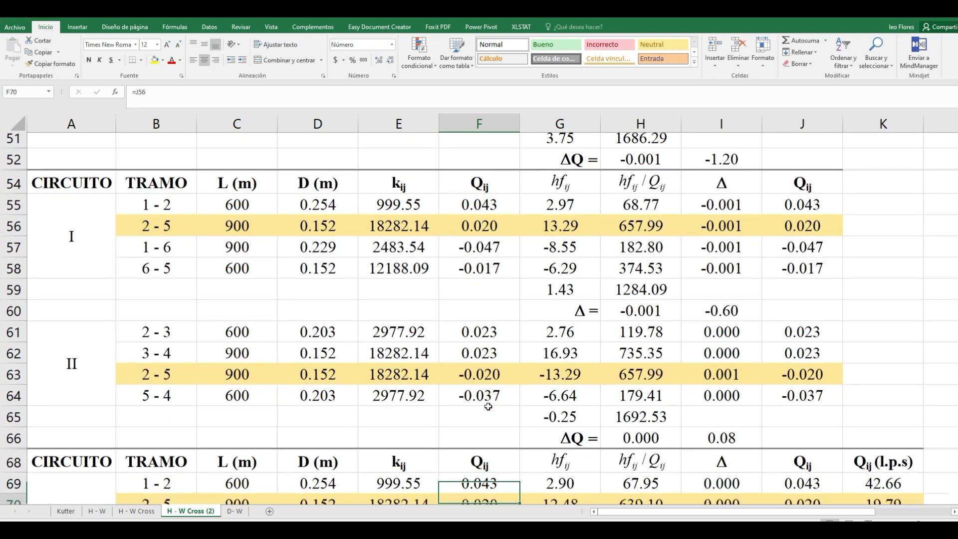
key(Down)
key(Down)
key(Down)
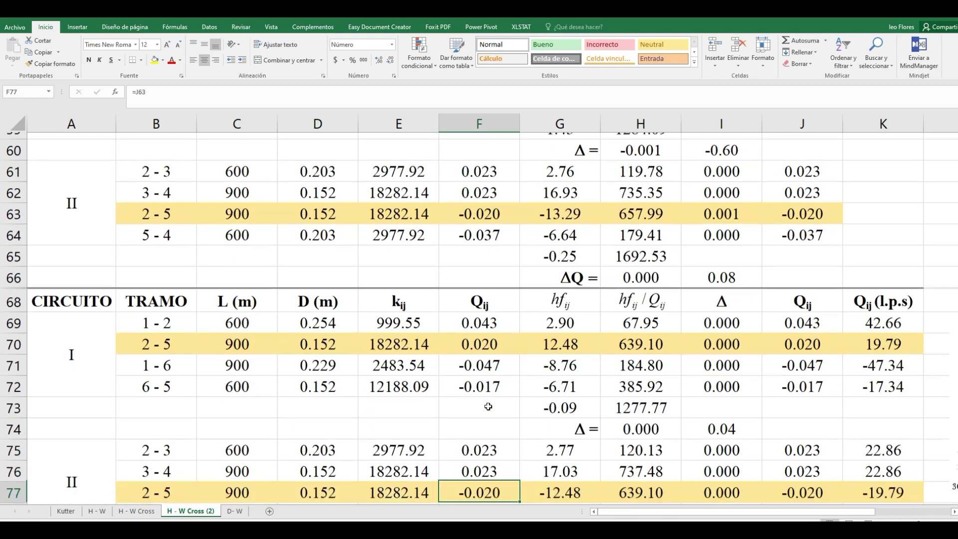
key(Down)
key(Down)
key(Down)
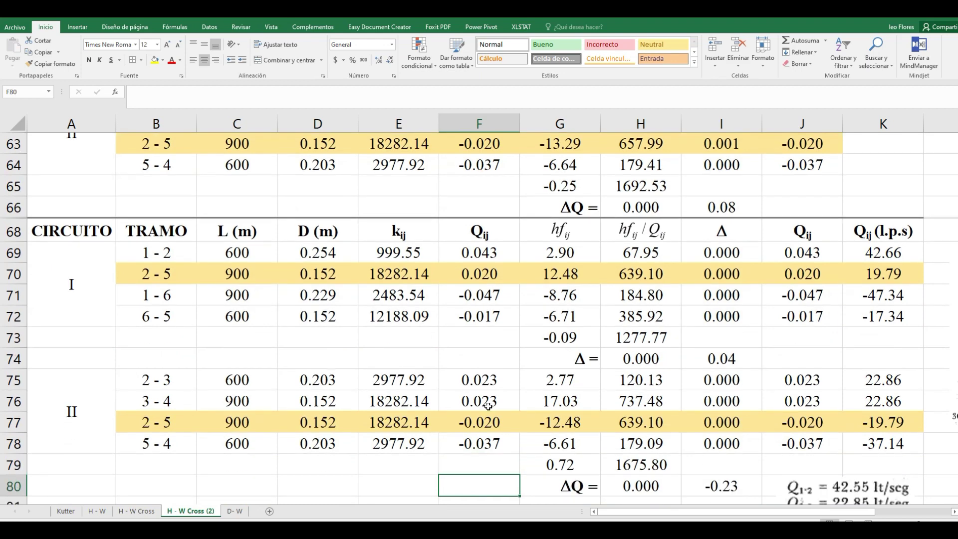
Examine the final flows in l.p.s beside the reference results and the network diagram of the last iteration
key(Down)
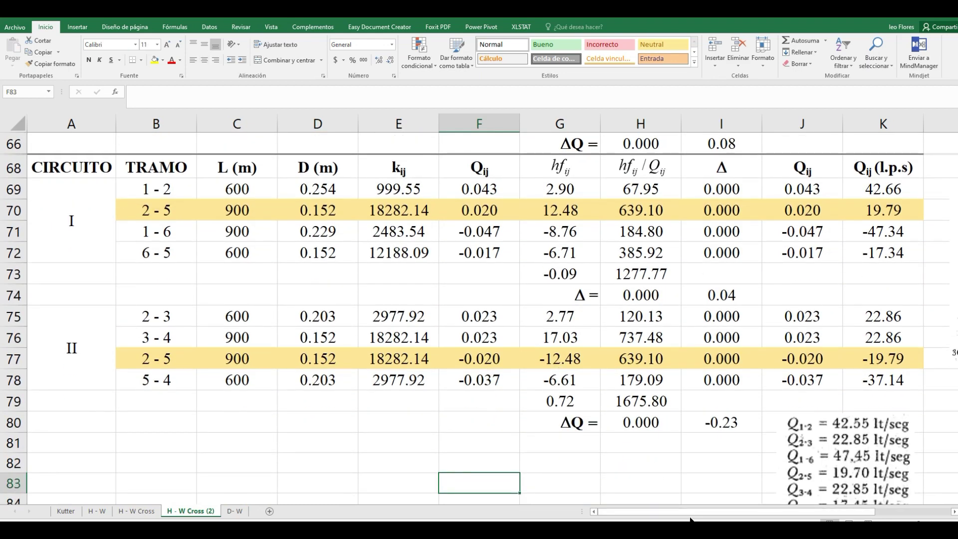
drag(689, 510, 781, 512)
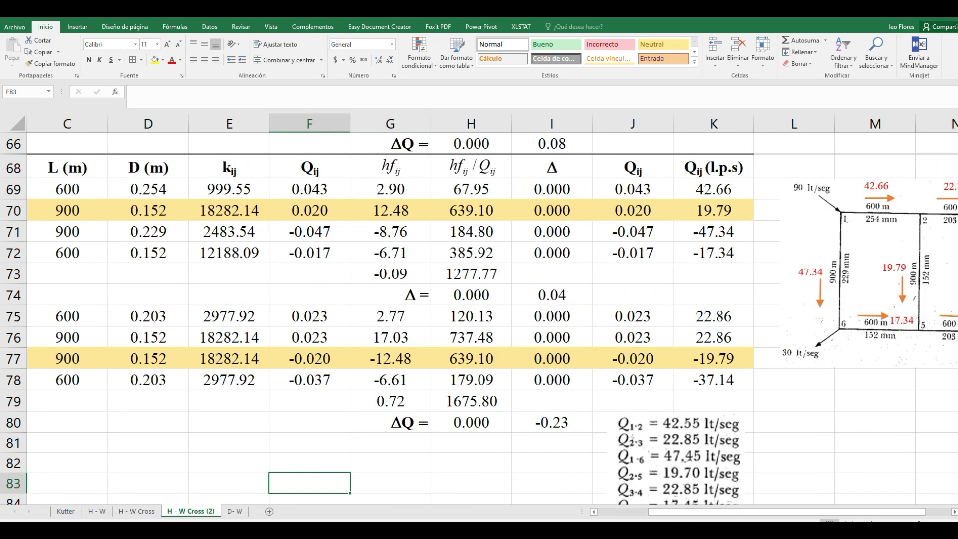
click(954, 514)
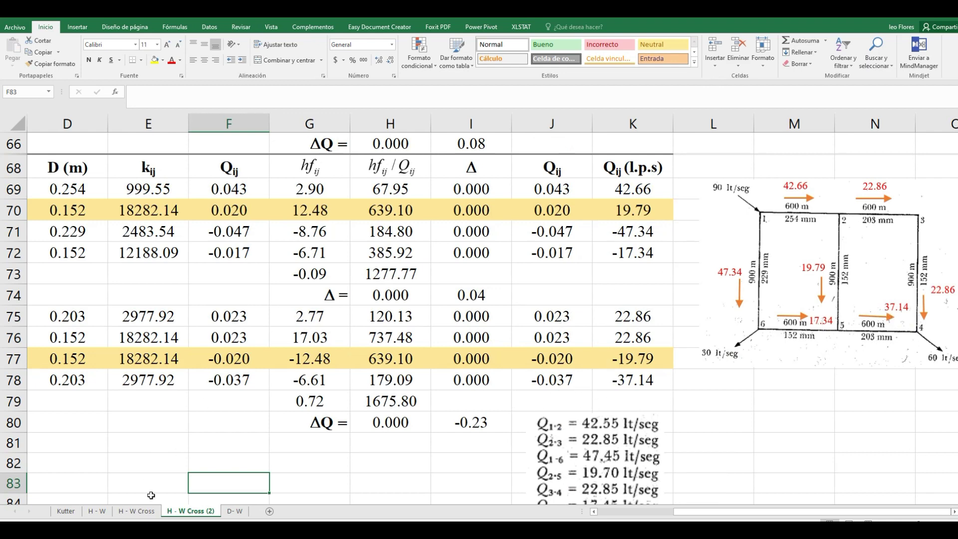
scroll(291, 401, up, 2)
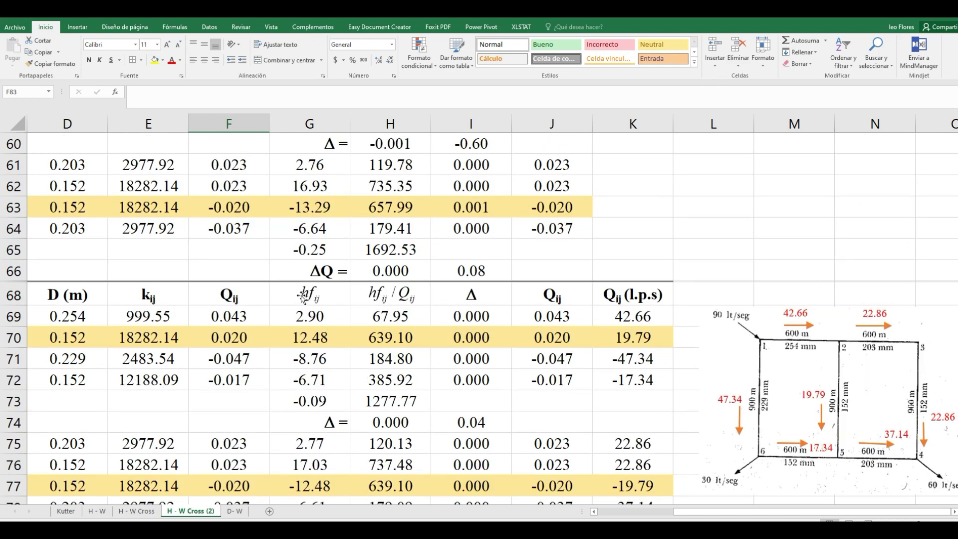
Switch to the H - W Cross sheet and review its iterations back to the ΔQ formula and initial flow diagram
click(137, 511)
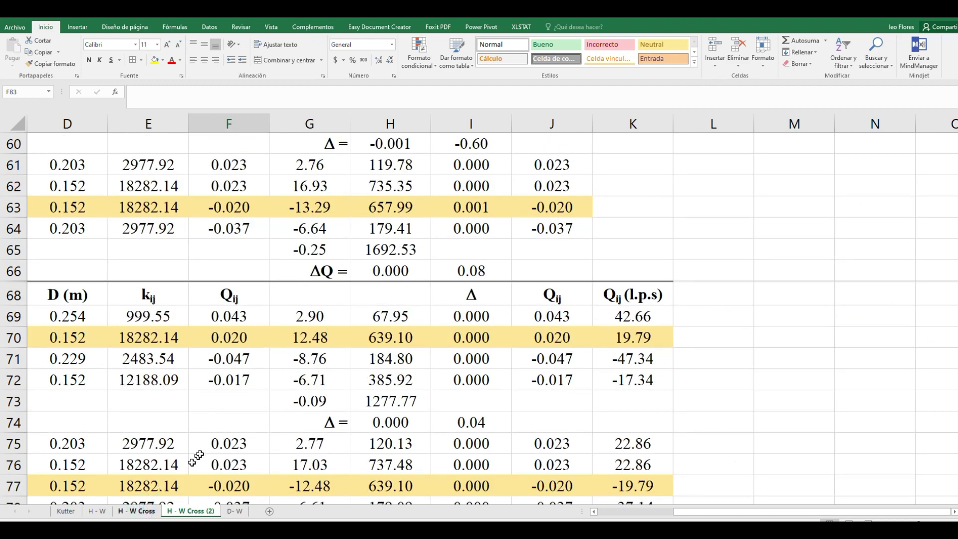
scroll(297, 308, up, 3)
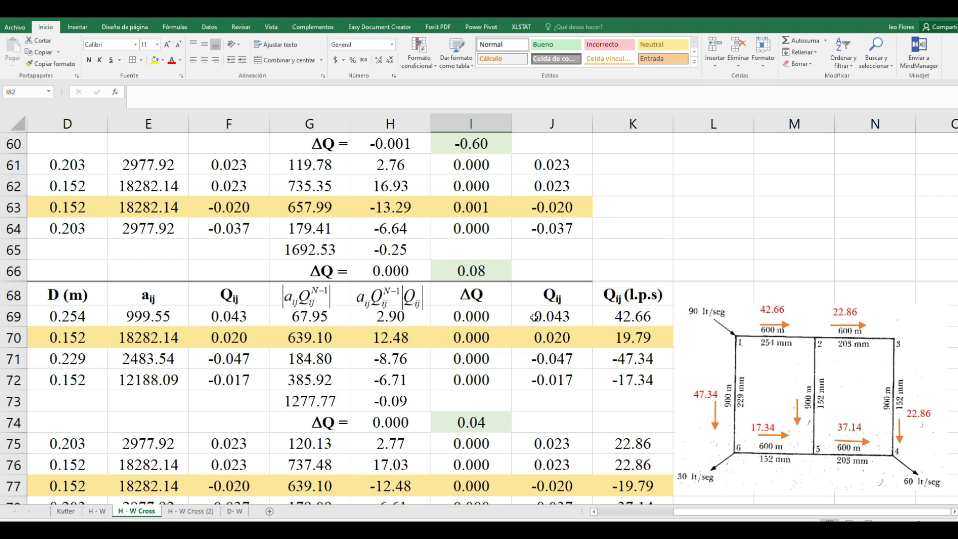
click(546, 249)
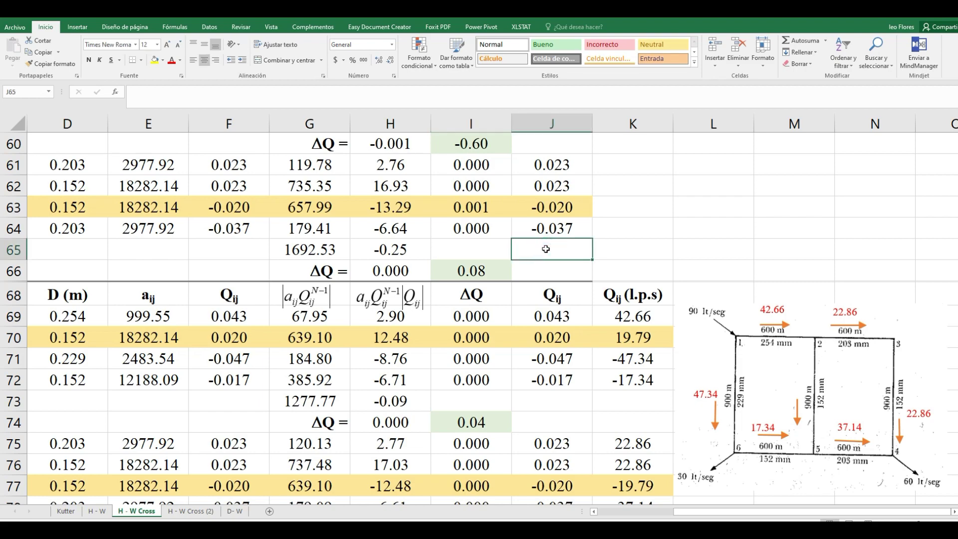
scroll(546, 249, up, 10)
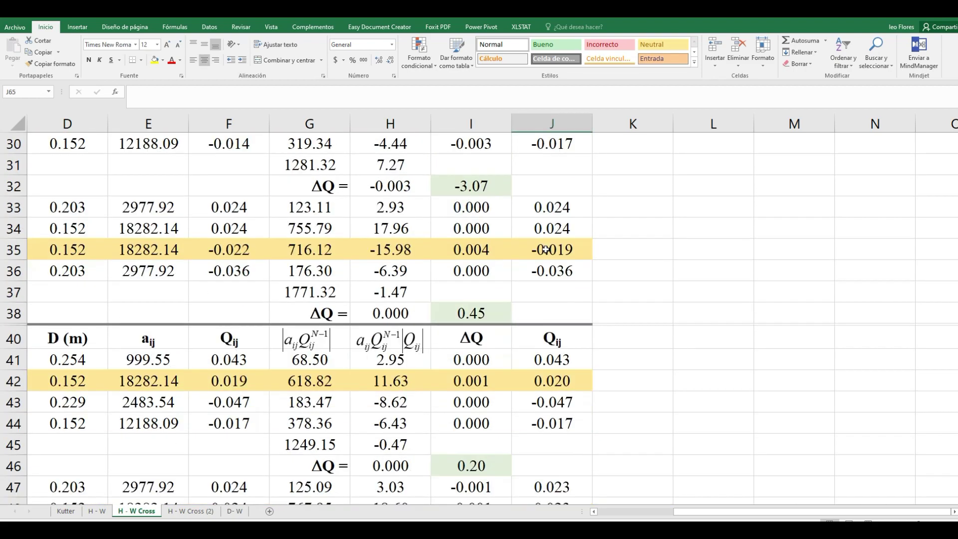
scroll(546, 250, up, 9)
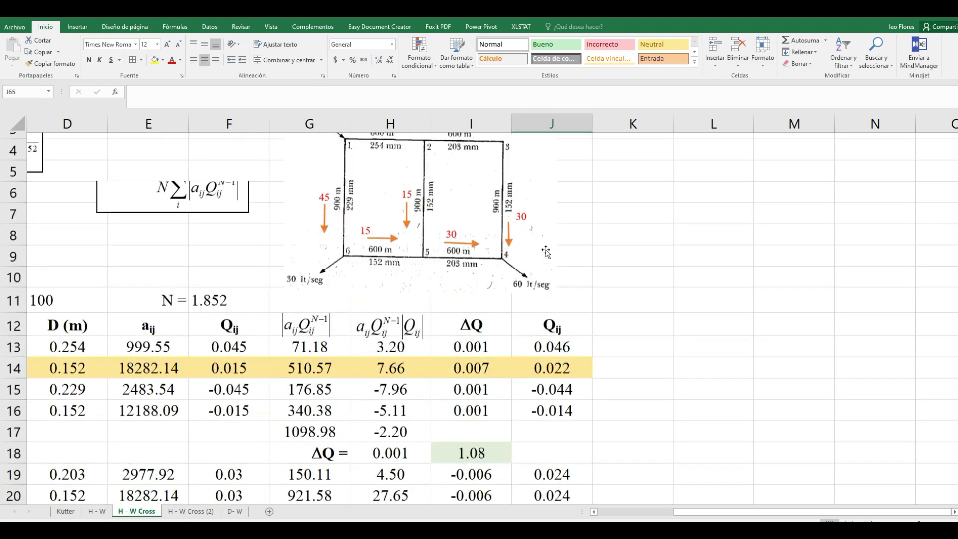
scroll(546, 249, up, 1)
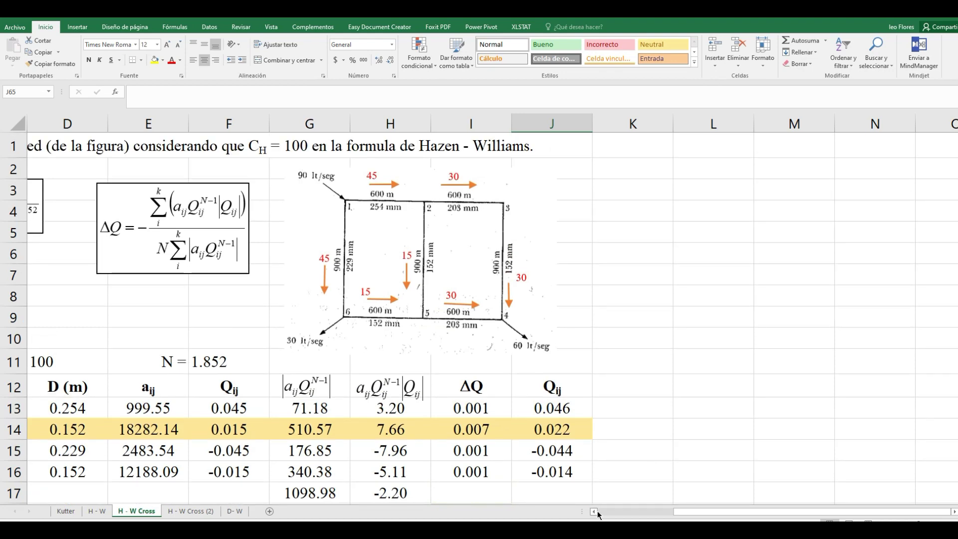